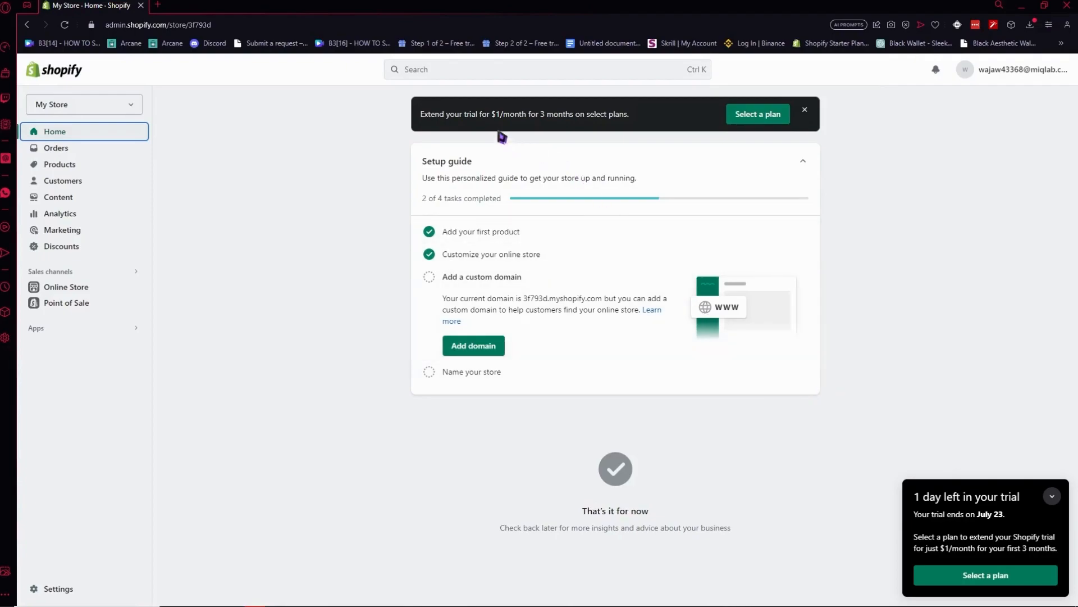
Search the Shopify App Store for "wholesale price now" from the store admin.
{"action": "left_click", "coordinate": [446, 72]}
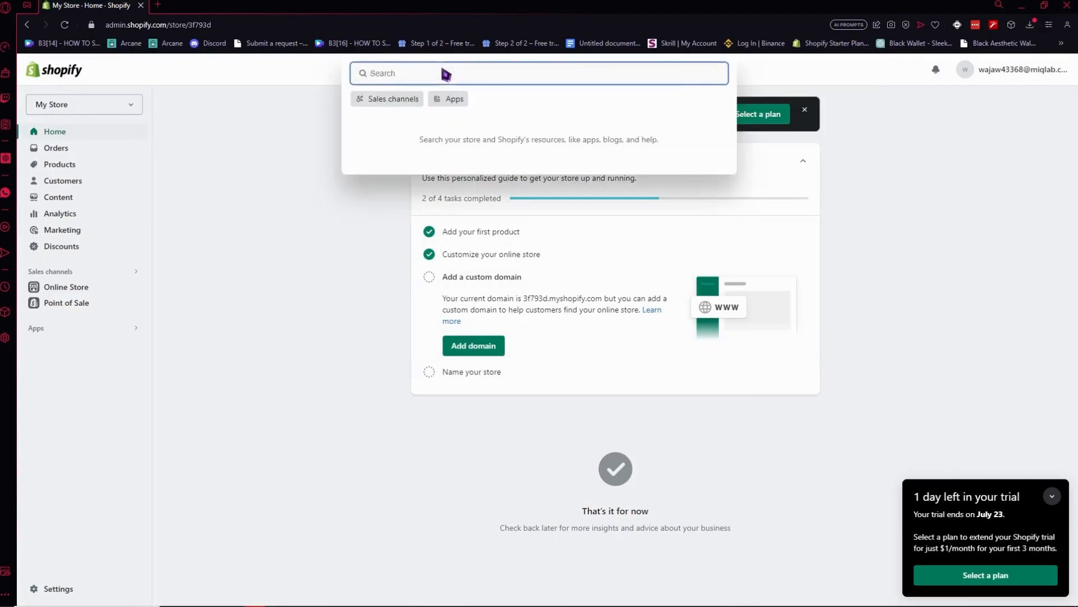
{"action": "type", "text": "wholesale price now"}
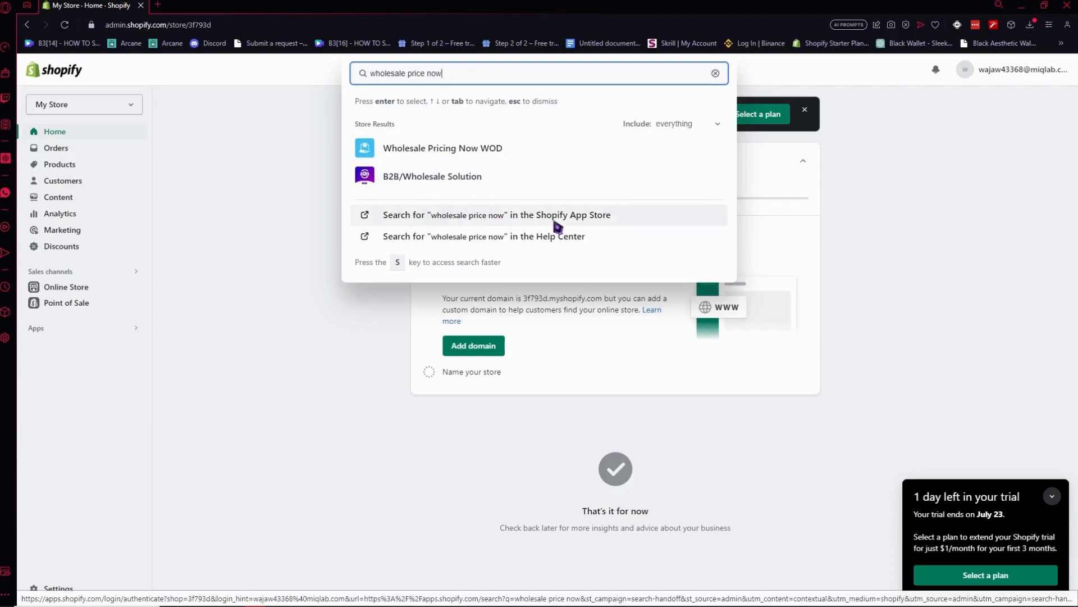
{"action": "left_click", "coordinate": [518, 221]}
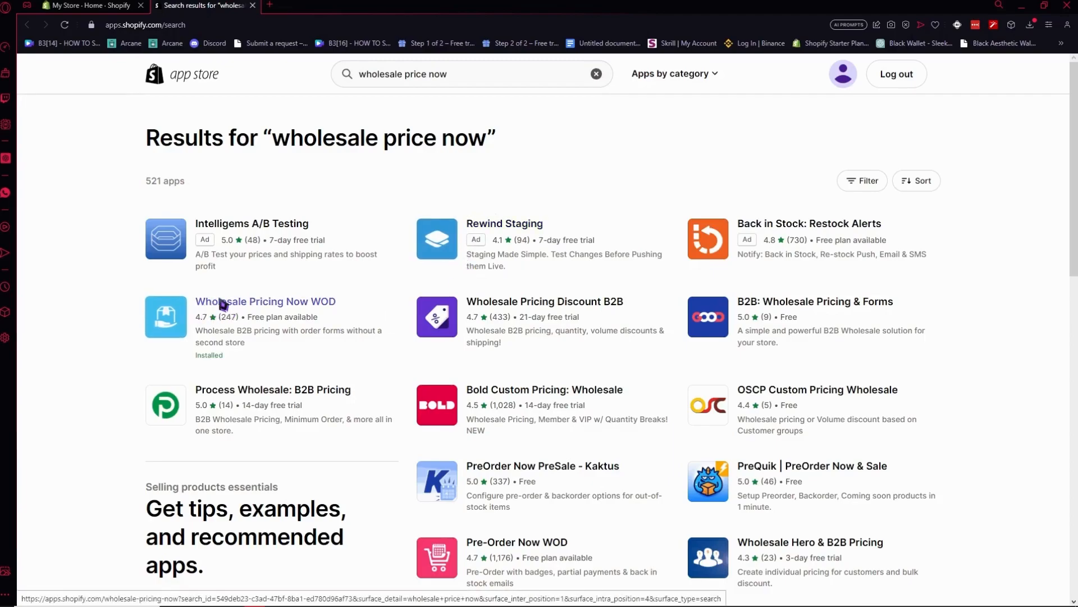
Look through the app search results and open the installed Wholesale Pricing Now WOD app.
{"action": "scroll", "coordinate": [388, 264], "scroll_direction": "down", "scroll_amount": 4}
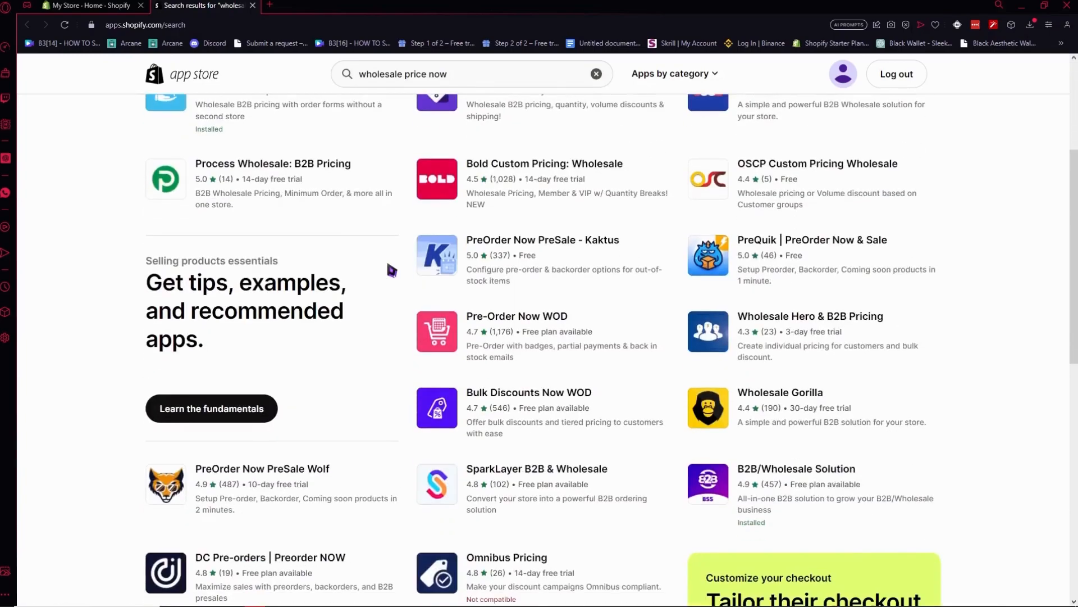
{"action": "scroll", "coordinate": [510, 280], "scroll_direction": "down", "scroll_amount": 6}
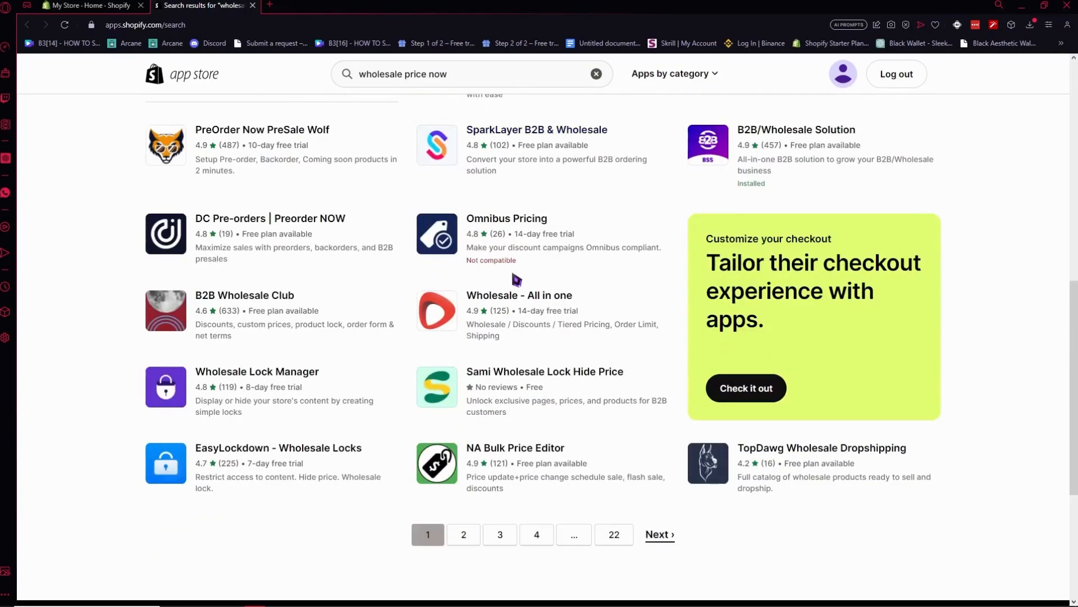
{"action": "scroll", "coordinate": [517, 279], "scroll_direction": "up", "scroll_amount": 10}
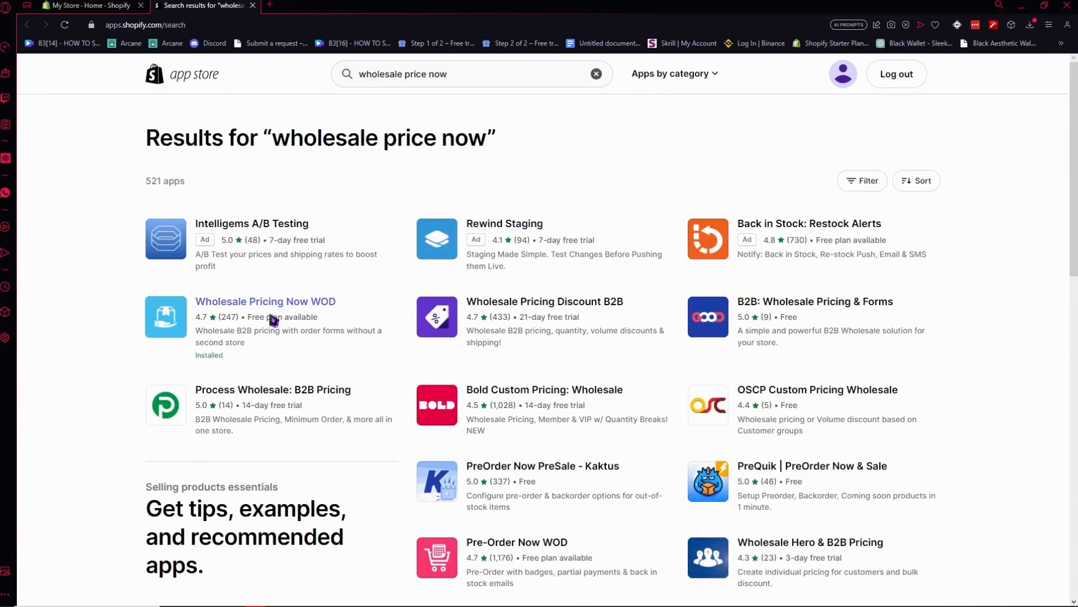
{"action": "scroll", "coordinate": [541, 380], "scroll_direction": "down", "scroll_amount": 3}
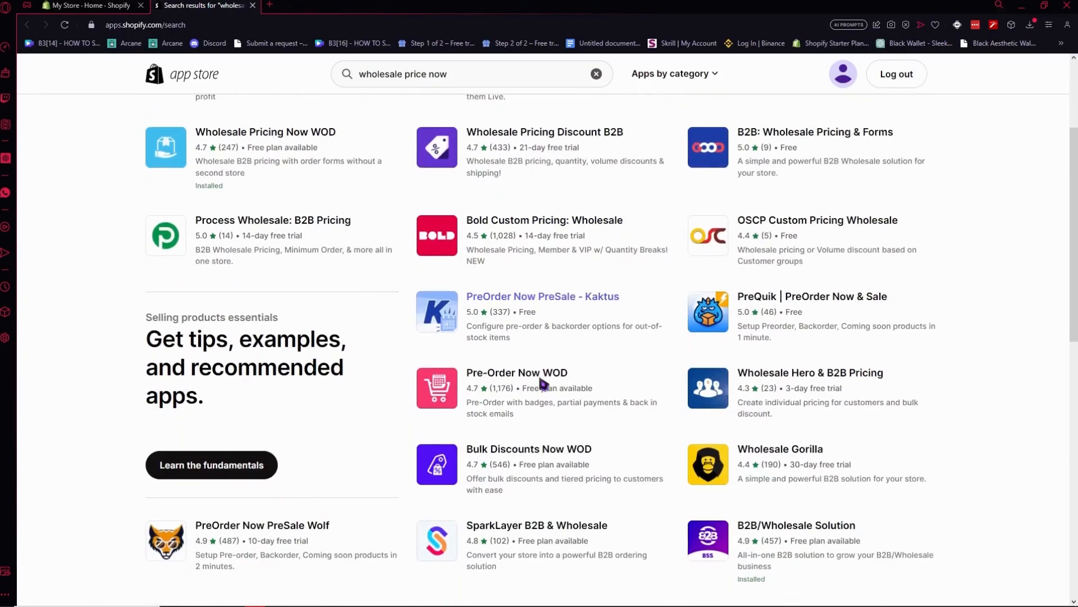
{"action": "scroll", "coordinate": [561, 405], "scroll_direction": "down", "scroll_amount": 1}
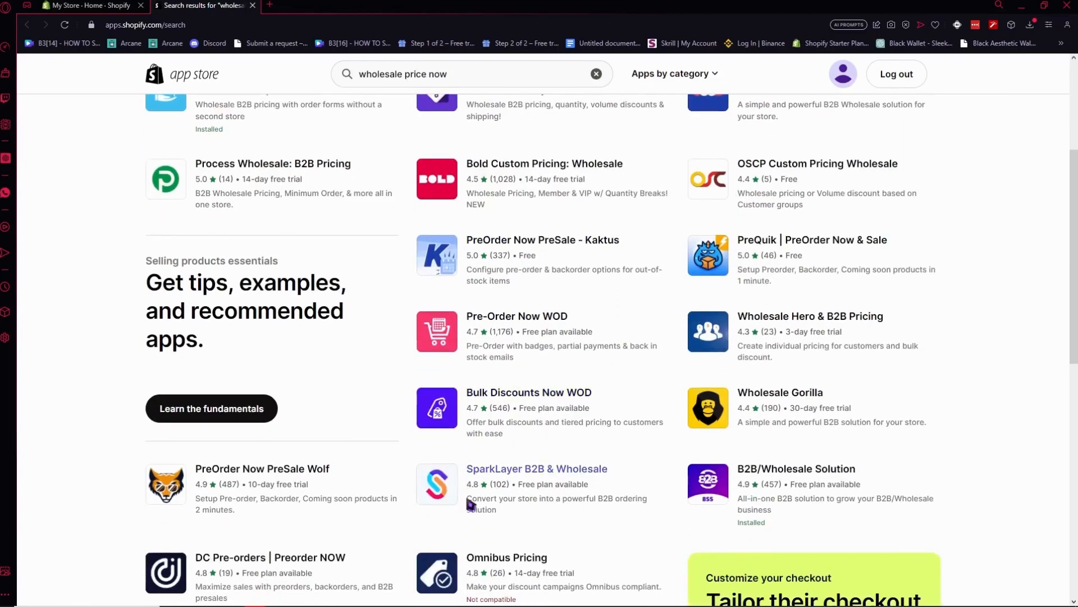
{"action": "scroll", "coordinate": [460, 522], "scroll_direction": "up", "scroll_amount": 2}
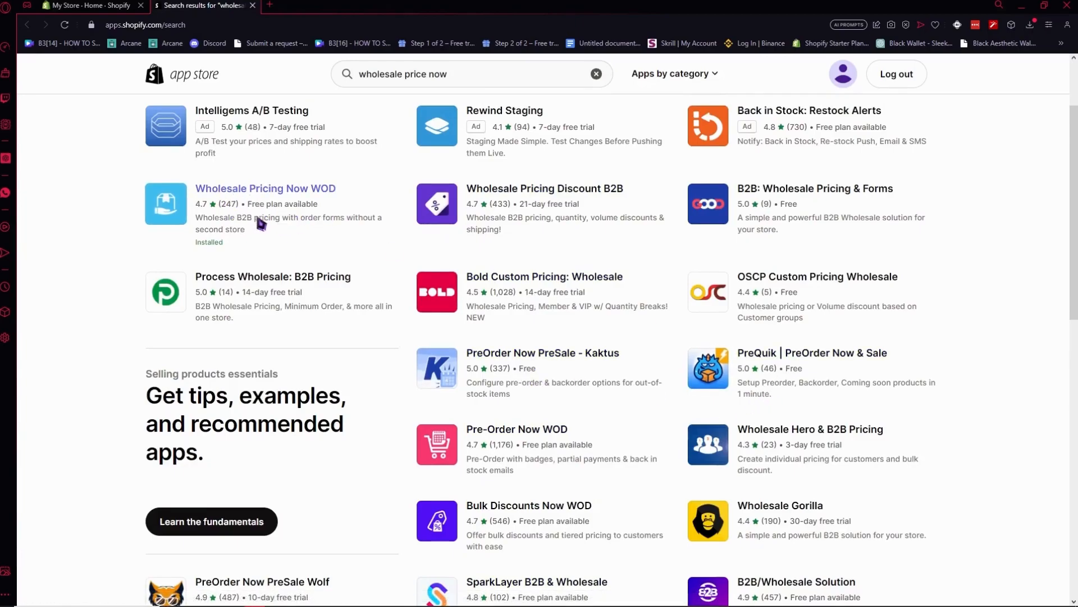
{"action": "scroll", "coordinate": [258, 221], "scroll_direction": "up", "scroll_amount": 2}
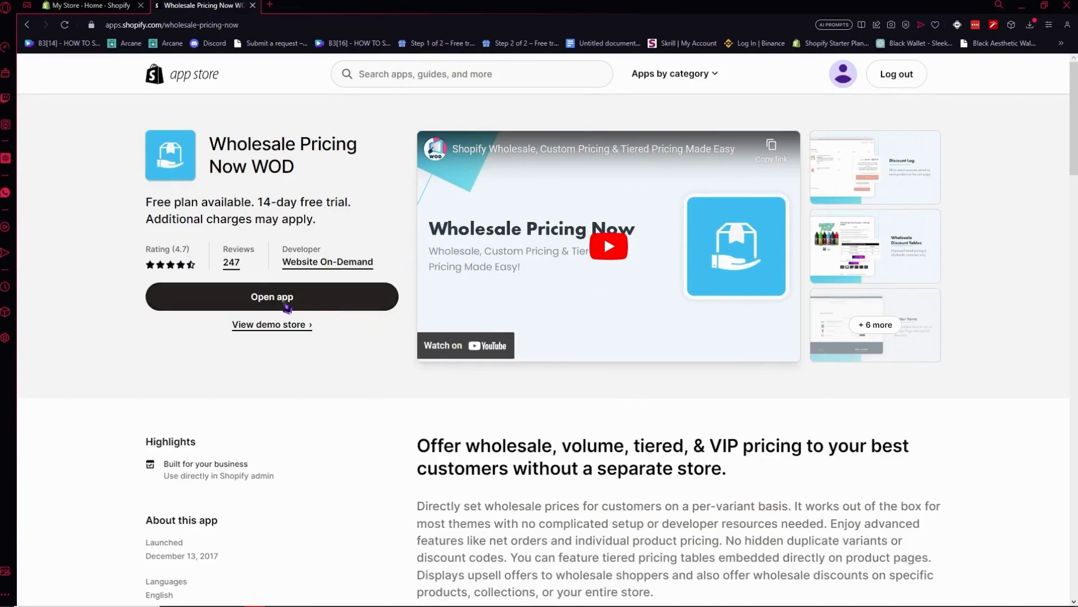
{"action": "left_click", "coordinate": [287, 307]}
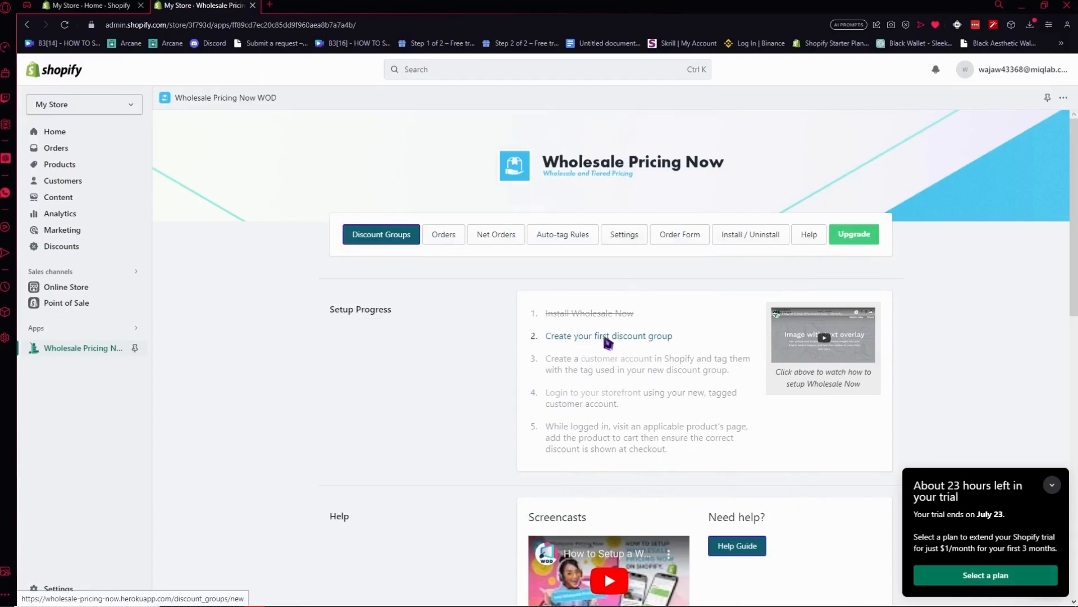
Start creating a new discount group in Wholesale Pricing Now.
{"action": "scroll", "coordinate": [632, 340], "scroll_direction": "down", "scroll_amount": 1}
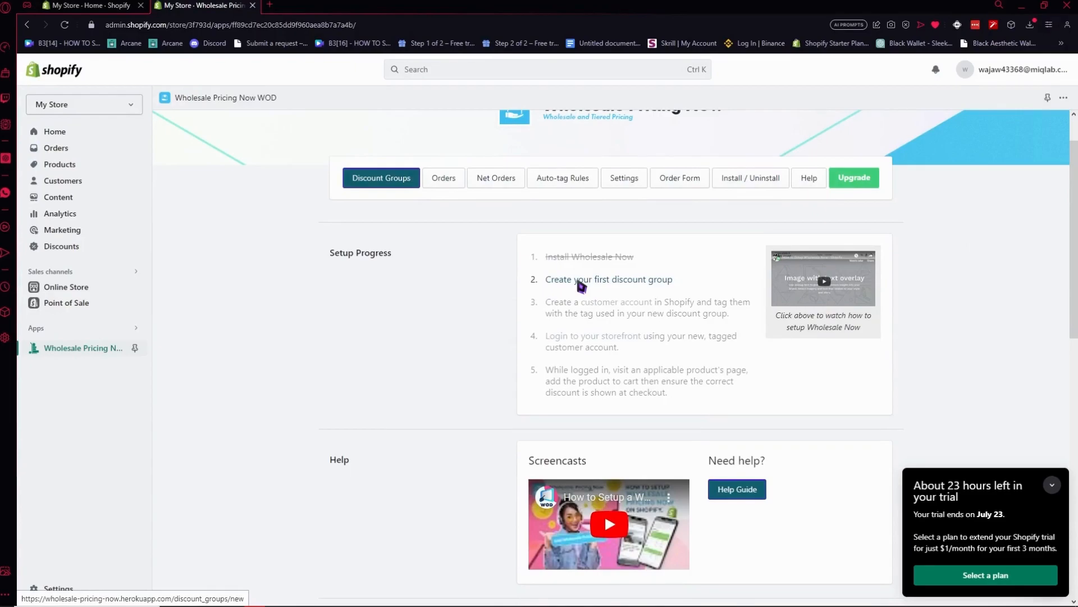
{"action": "scroll", "coordinate": [486, 332], "scroll_direction": "down", "scroll_amount": 4}
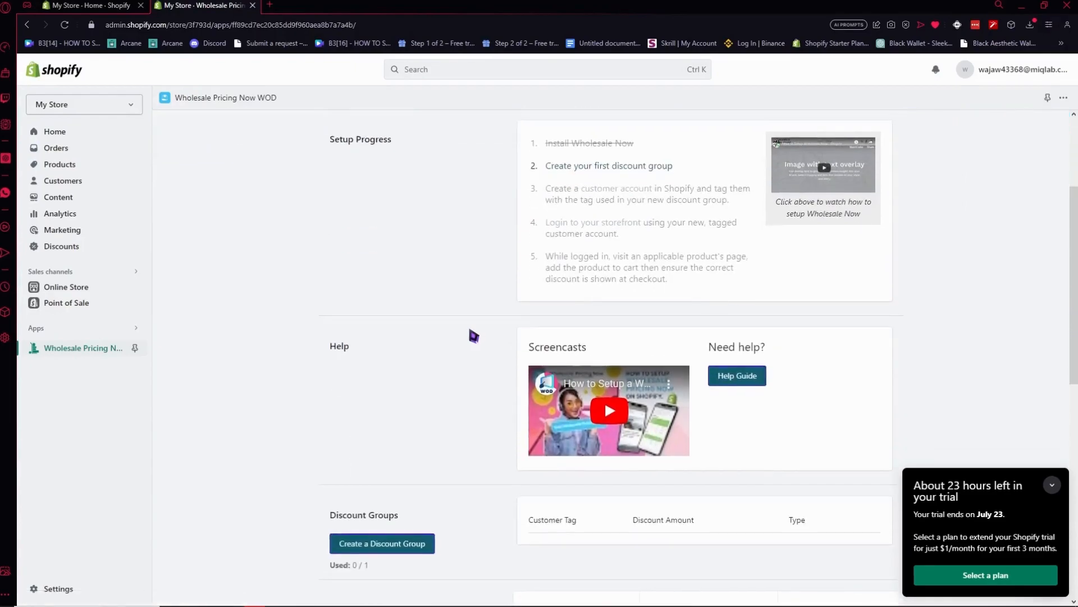
{"action": "scroll", "coordinate": [438, 383], "scroll_direction": "down", "scroll_amount": 1}
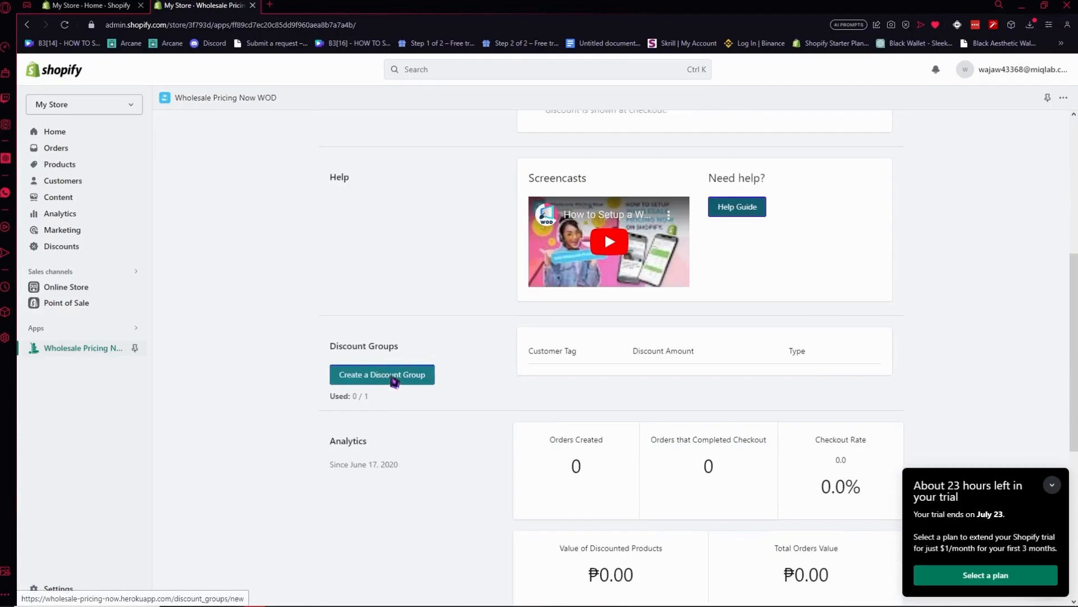
{"action": "left_click", "coordinate": [393, 379]}
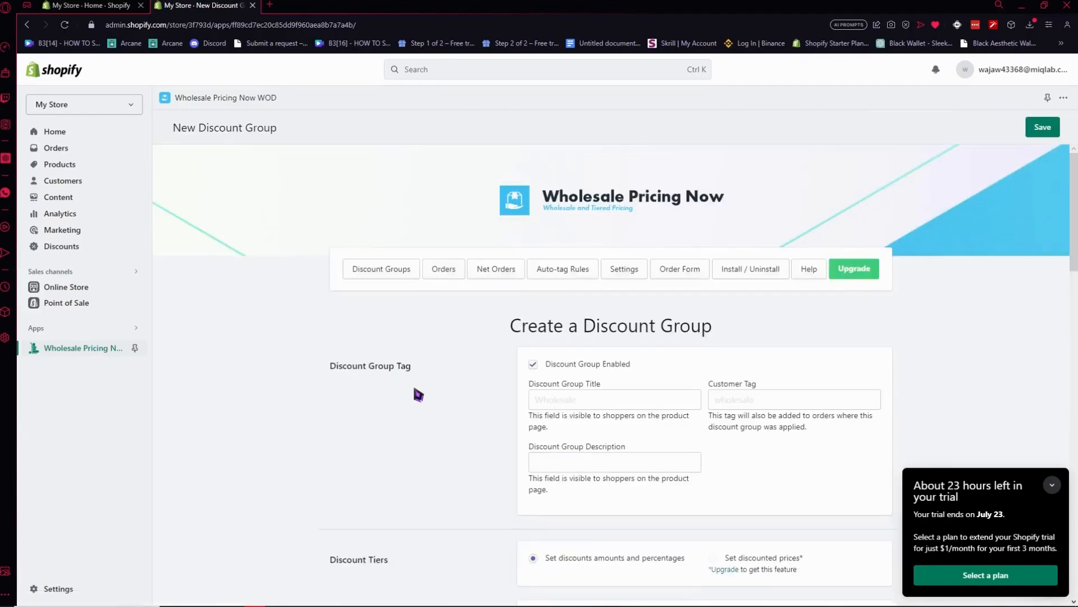
Set the discount group title to SAMPLE GROUP and the customer tag to WHOLESALE CUSTOMER.
{"action": "scroll", "coordinate": [419, 395], "scroll_direction": "down", "scroll_amount": 2}
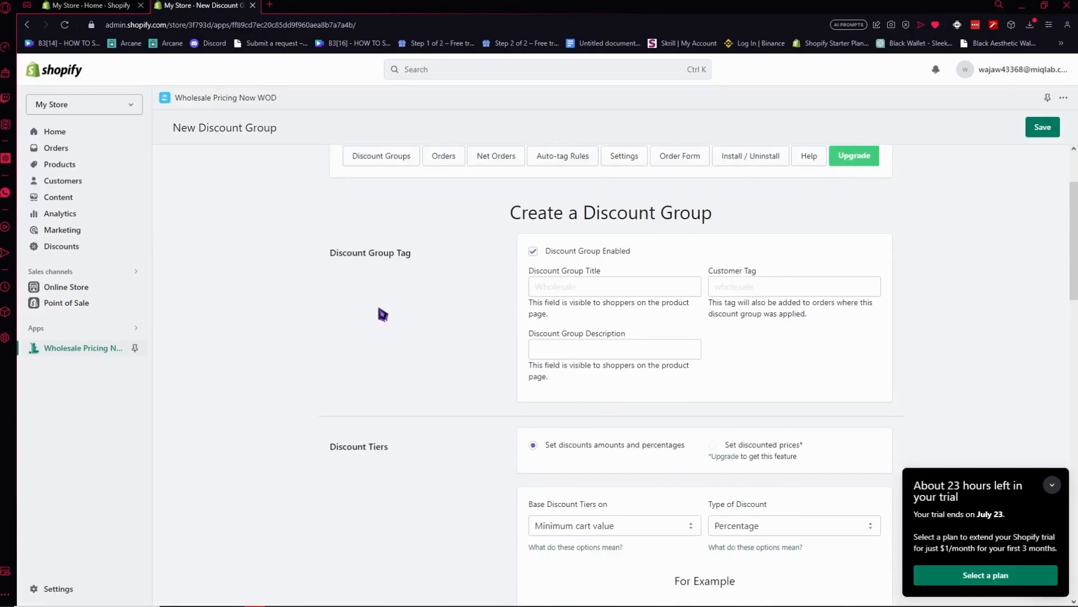
{"action": "scroll", "coordinate": [494, 283], "scroll_direction": "up", "scroll_amount": 2}
{"action": "left_click", "coordinate": [552, 401]}
{"action": "type", "text": "SAMPLE GROUP"}
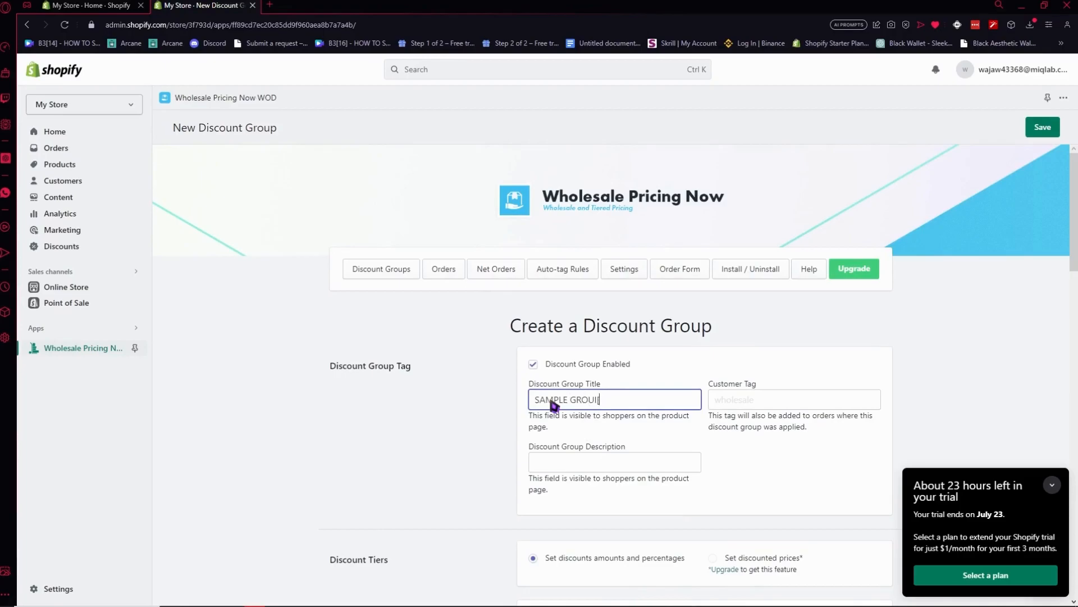
{"action": "left_click", "coordinate": [761, 409]}
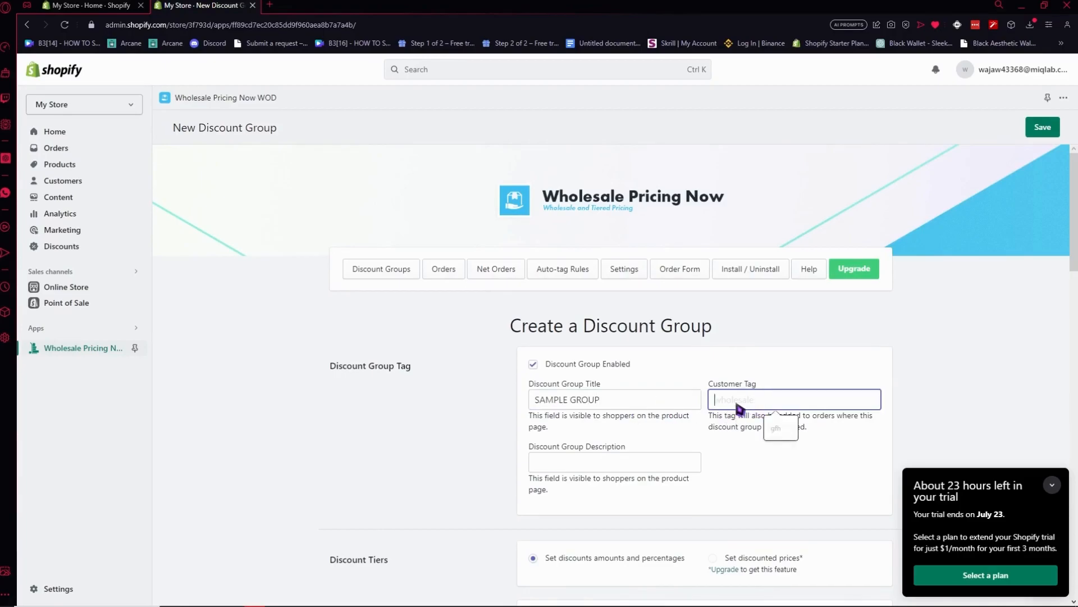
{"action": "type", "text": "WHOLESALE CUSTOMER"}
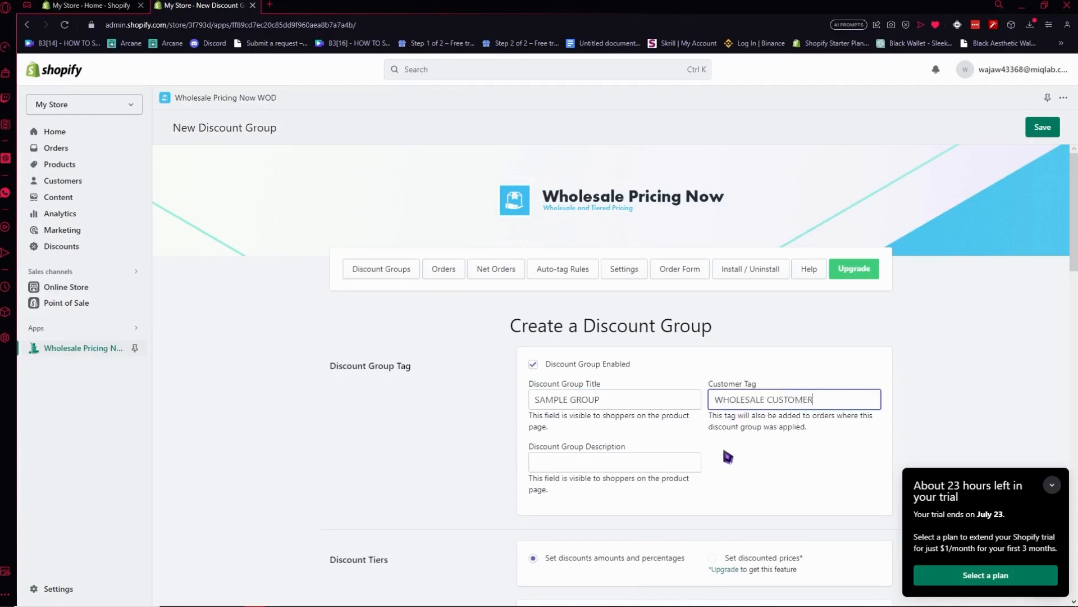
Enter ELIGIGLE FOR WHOLESALE BENEFITS as the discount group description.
{"action": "scroll", "coordinate": [724, 449], "scroll_direction": "down", "scroll_amount": 1}
{"action": "left_click", "coordinate": [579, 406]}
{"action": "left_click_drag", "start_coordinate": [538, 423], "coordinate": [588, 423]}
{"action": "left_click", "coordinate": [592, 431]}
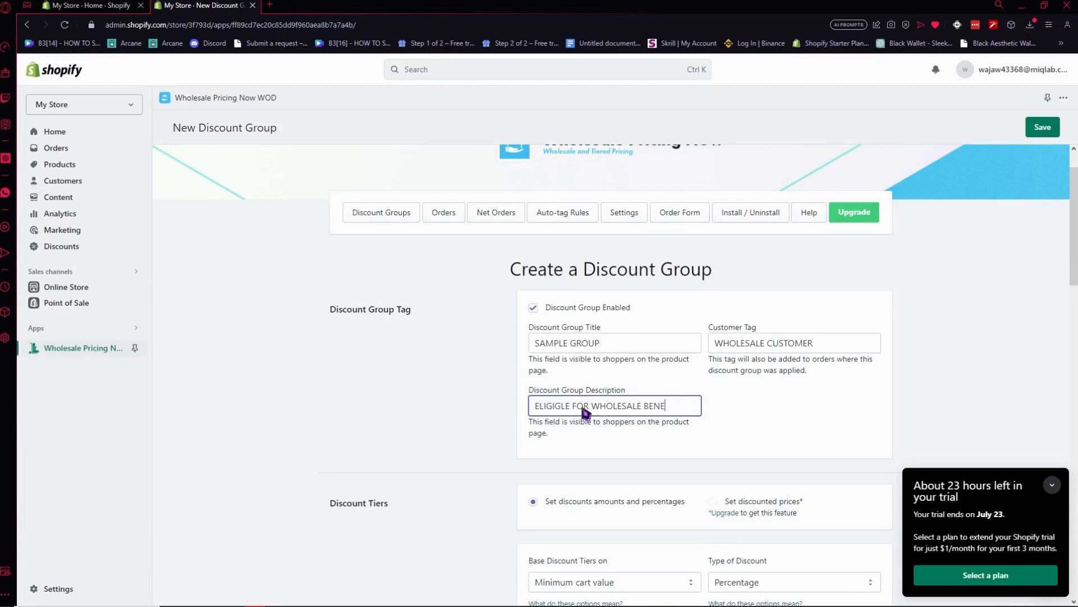
{"action": "left_click", "coordinate": [478, 417]}
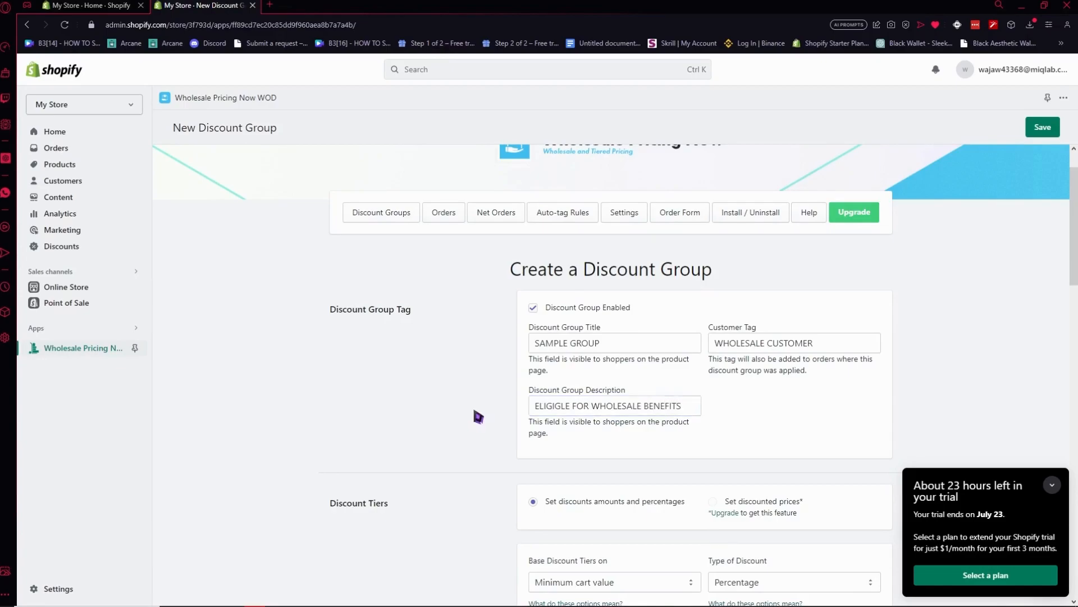
Review the discount tier options and base the tiers on Minimum cart quantity.
{"action": "scroll", "coordinate": [478, 417], "scroll_direction": "down", "scroll_amount": 2}
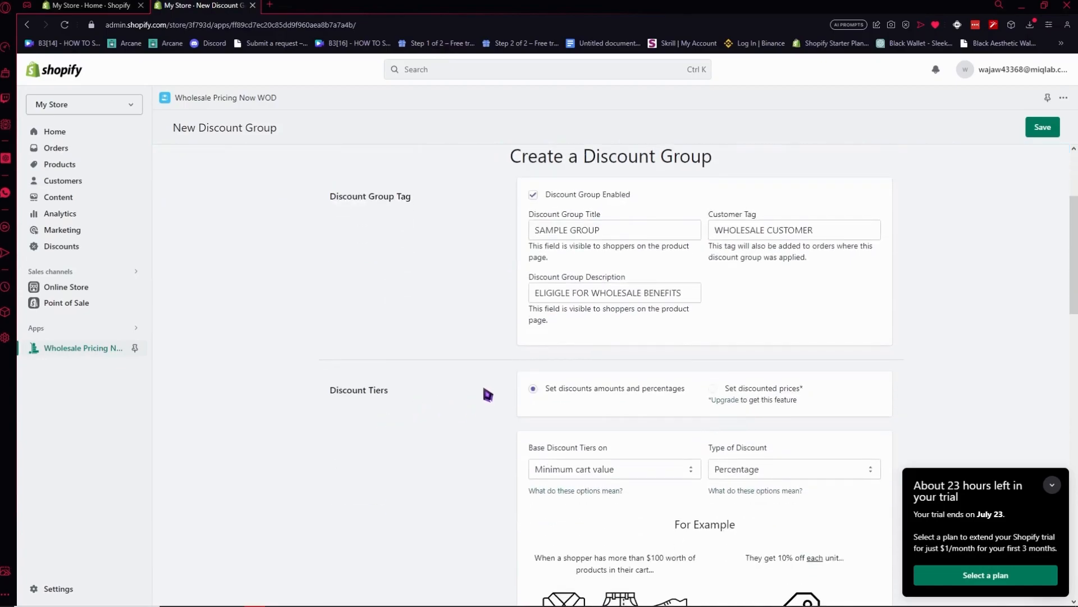
{"action": "left_click_drag", "start_coordinate": [611, 390], "coordinate": [804, 390]}
{"action": "left_click", "coordinate": [706, 397]}
{"action": "left_click", "coordinate": [815, 406]}
{"action": "scroll", "coordinate": [595, 337], "scroll_direction": "down", "scroll_amount": 3}
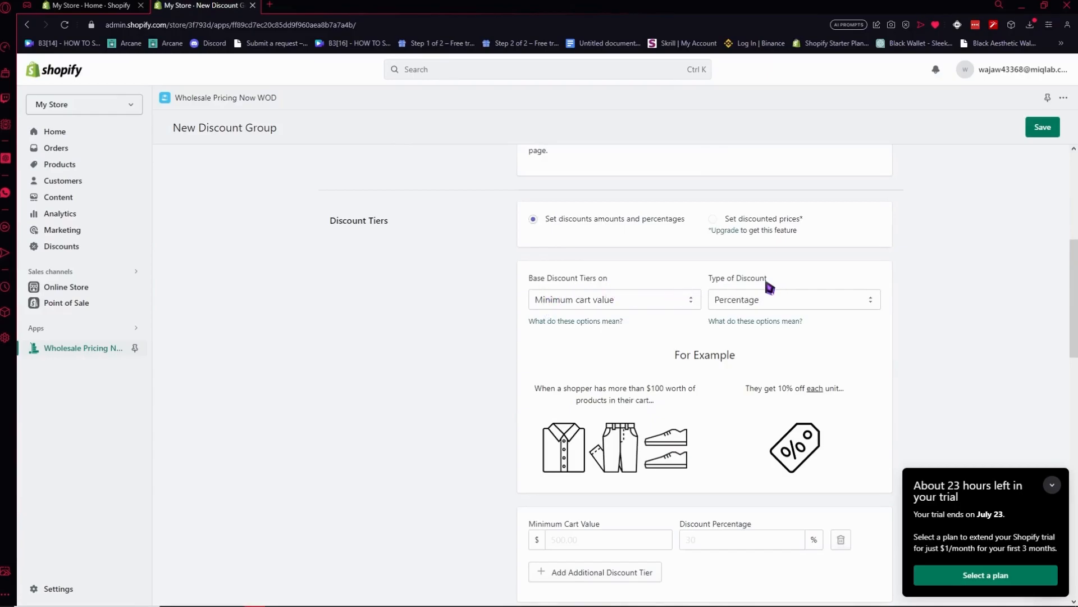
{"action": "left_click", "coordinate": [638, 306]}
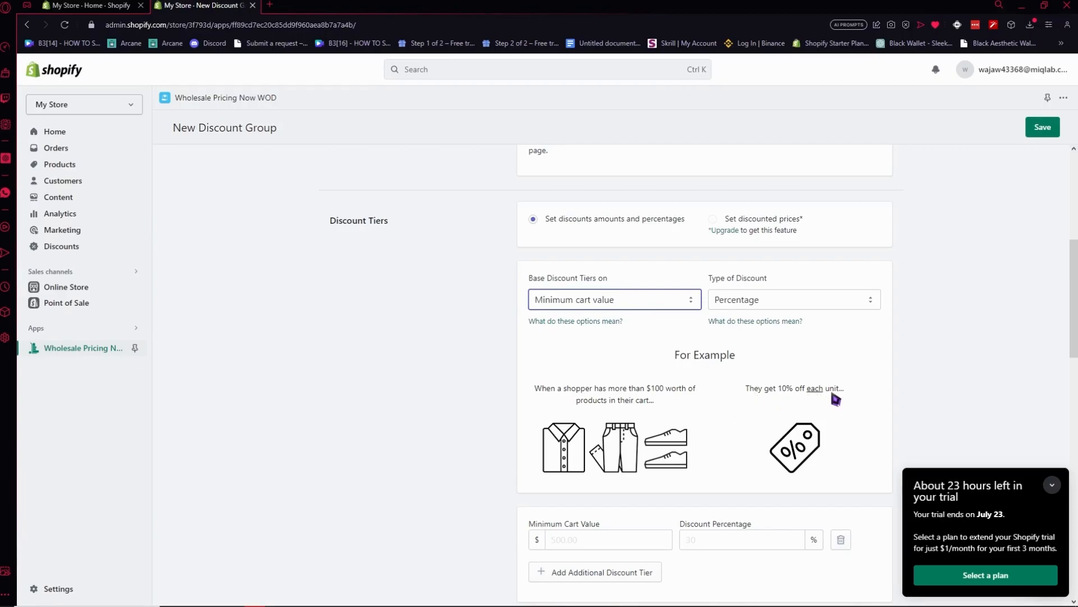
{"action": "left_click", "coordinate": [649, 298]}
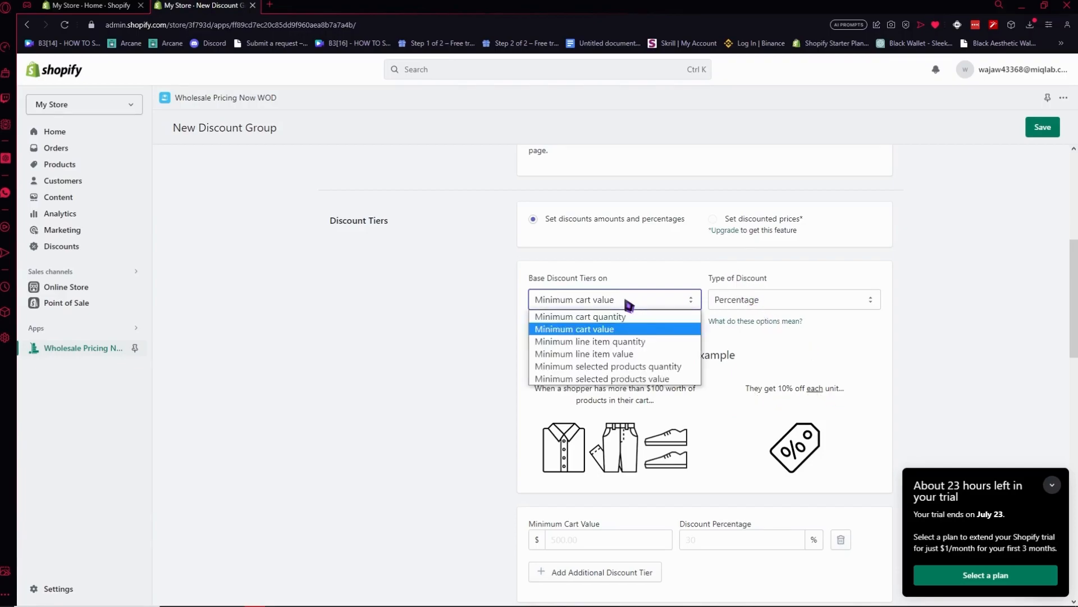
{"action": "left_click", "coordinate": [598, 326]}
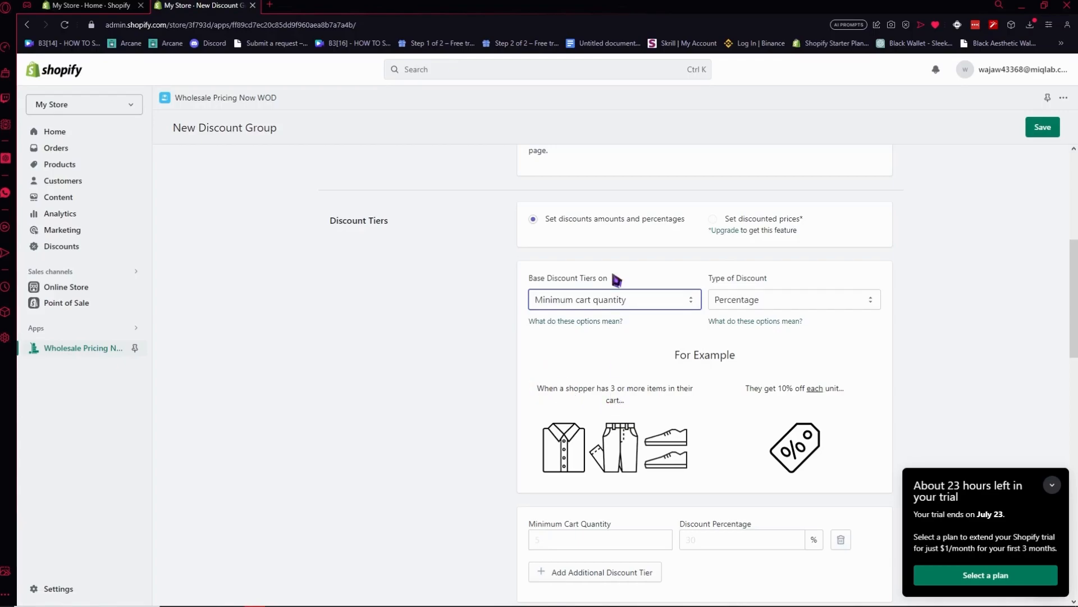
{"action": "left_click", "coordinate": [617, 298]}
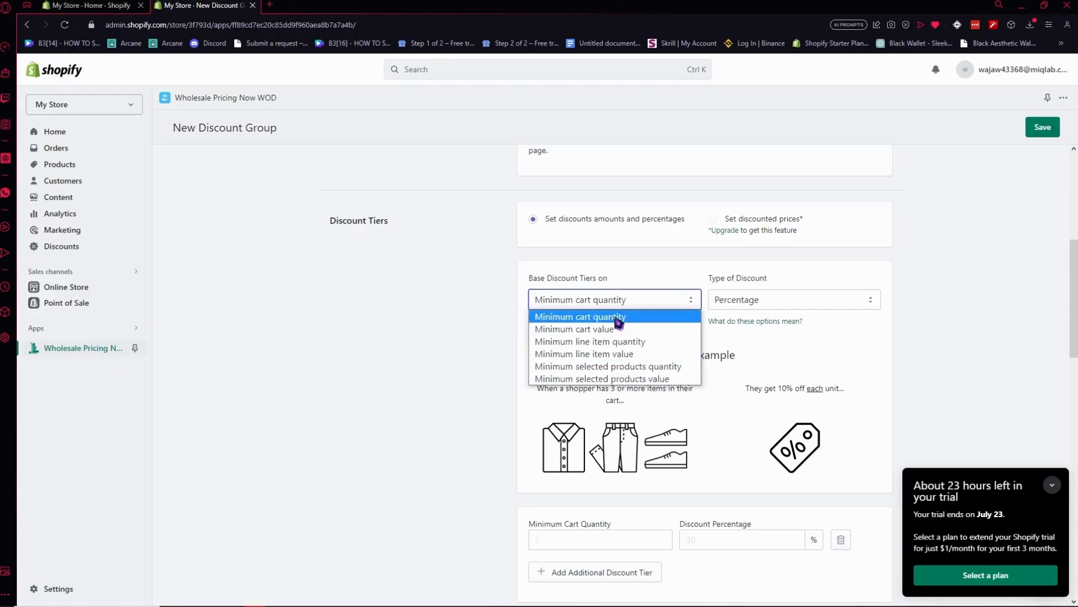
{"action": "left_click", "coordinate": [616, 318]}
Try Fixed amount as the type of discount and read its example.
{"action": "left_click", "coordinate": [789, 303]}
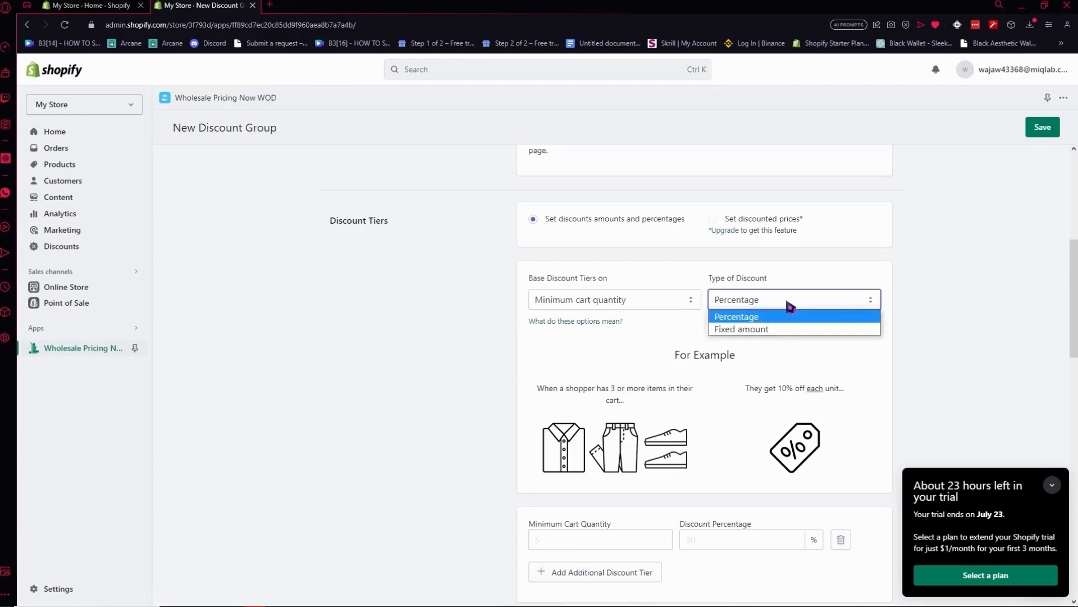
{"action": "left_click", "coordinate": [789, 330]}
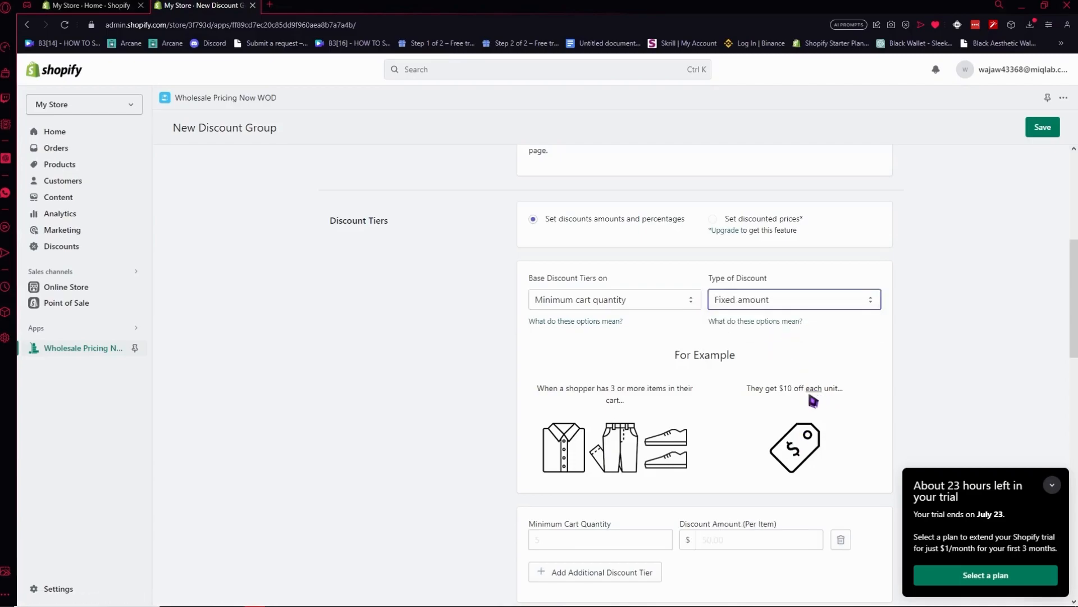
{"action": "left_click_drag", "start_coordinate": [778, 389], "coordinate": [788, 393]}
{"action": "left_click", "coordinate": [793, 400]}
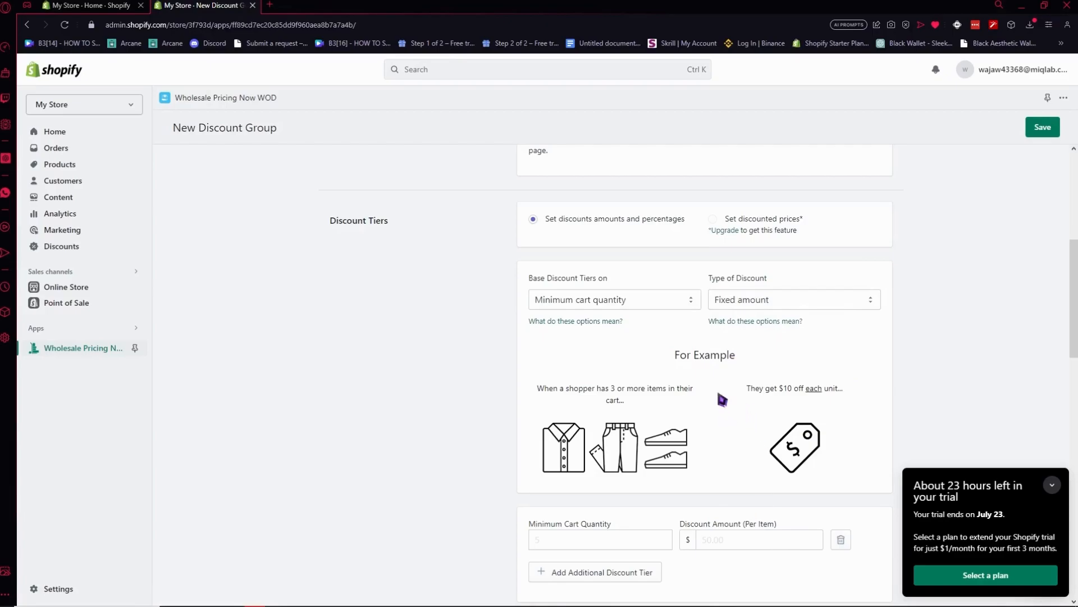
Keep the tiers based on Minimum cart quantity and set the type of discount to Percentage.
{"action": "left_click", "coordinate": [686, 303]}
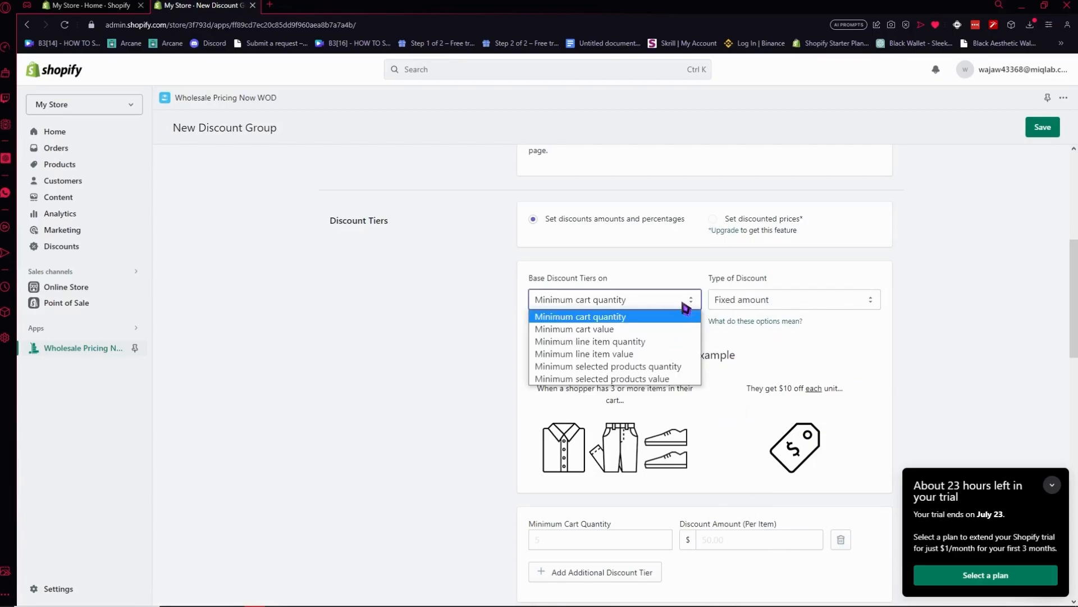
{"action": "left_click", "coordinate": [597, 317]}
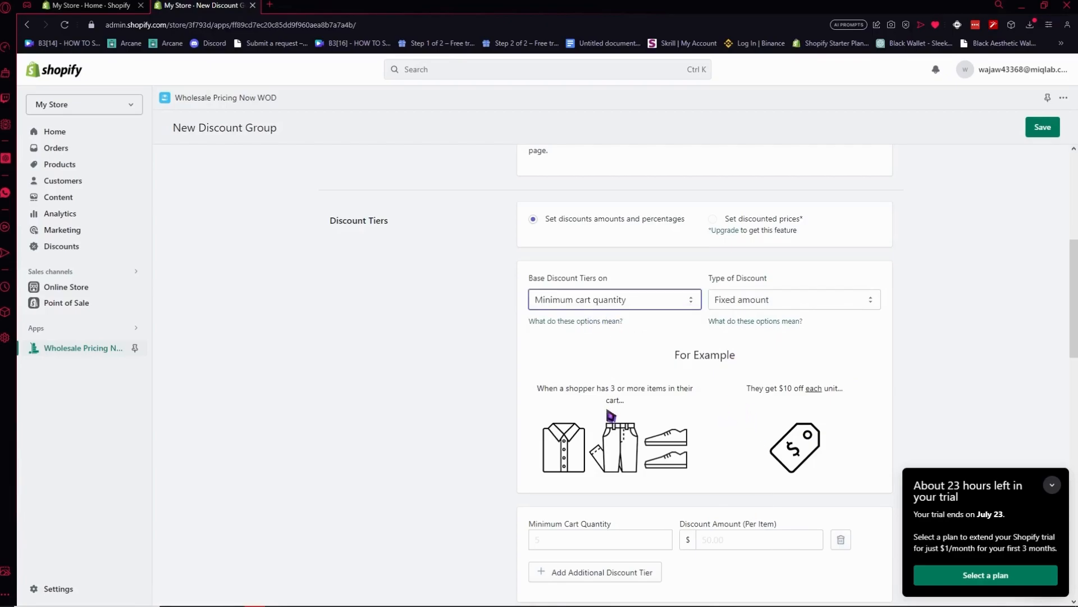
{"action": "left_click_drag", "start_coordinate": [545, 389], "coordinate": [668, 393]}
{"action": "left_click", "coordinate": [660, 408]}
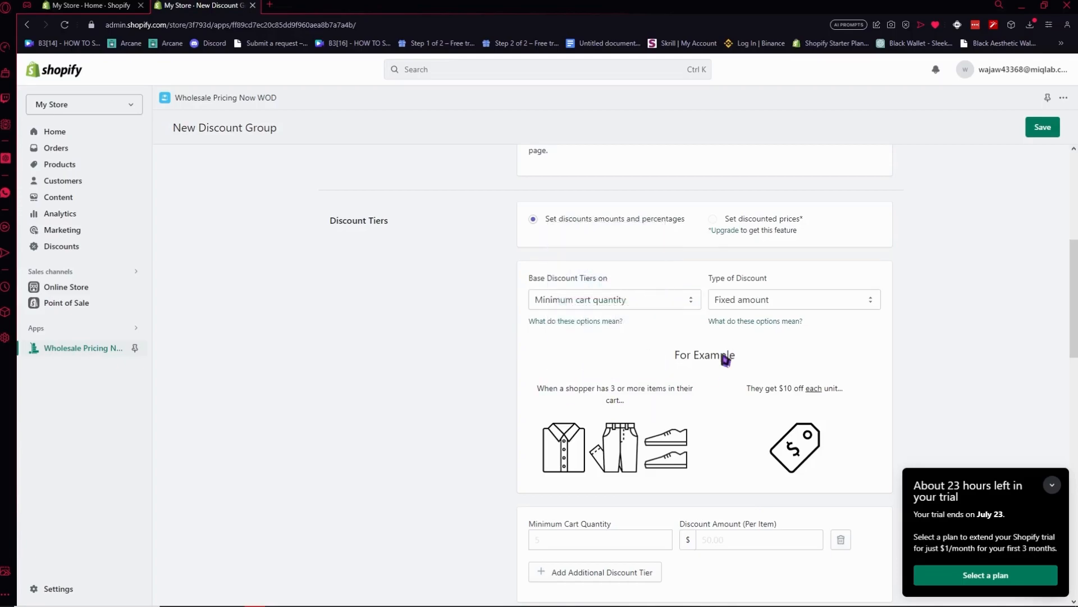
{"action": "left_click", "coordinate": [770, 299]}
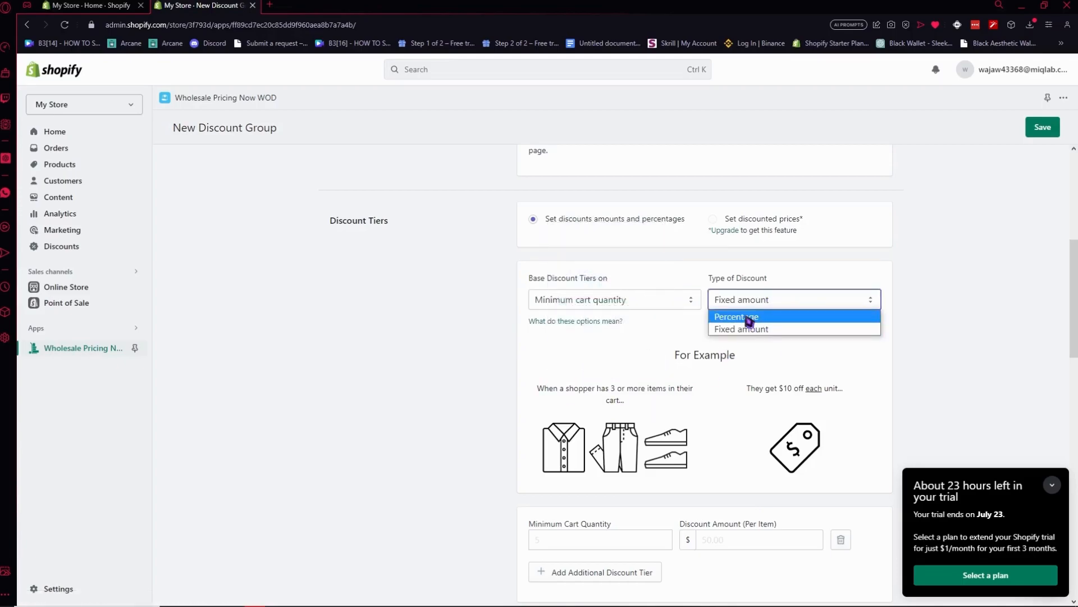
{"action": "left_click", "coordinate": [749, 317]}
{"action": "left_click_drag", "start_coordinate": [758, 387], "coordinate": [782, 396]}
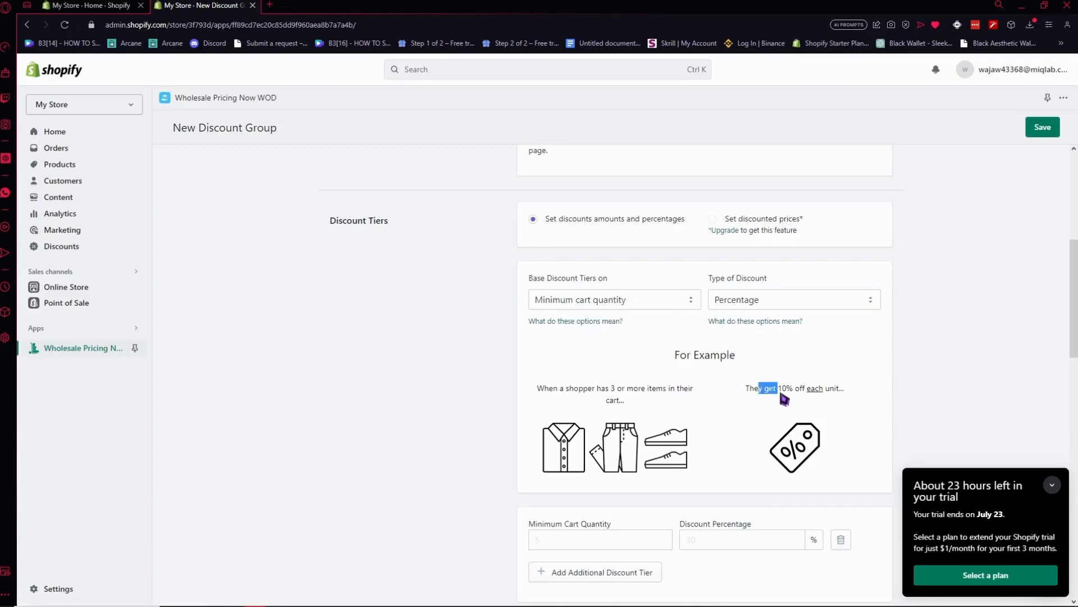
Set the discount tier to a minimum cart quantity of 3 with a discount percentage of 10%.
{"action": "left_click", "coordinate": [827, 425]}
{"action": "scroll", "coordinate": [733, 420], "scroll_direction": "down", "scroll_amount": 2}
{"action": "left_click", "coordinate": [574, 432]}
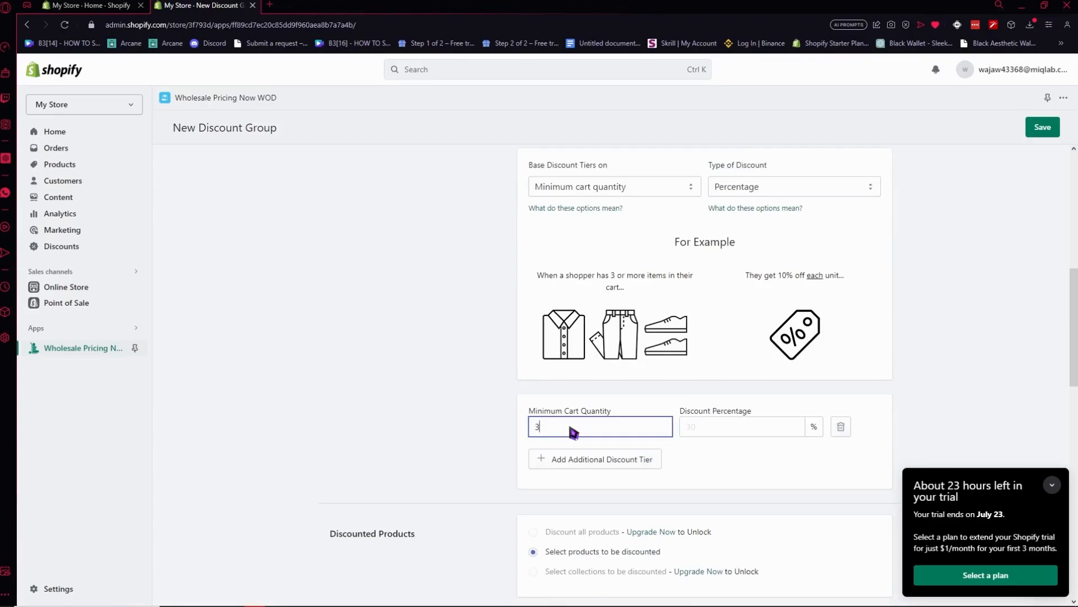
{"action": "left_click", "coordinate": [708, 430]}
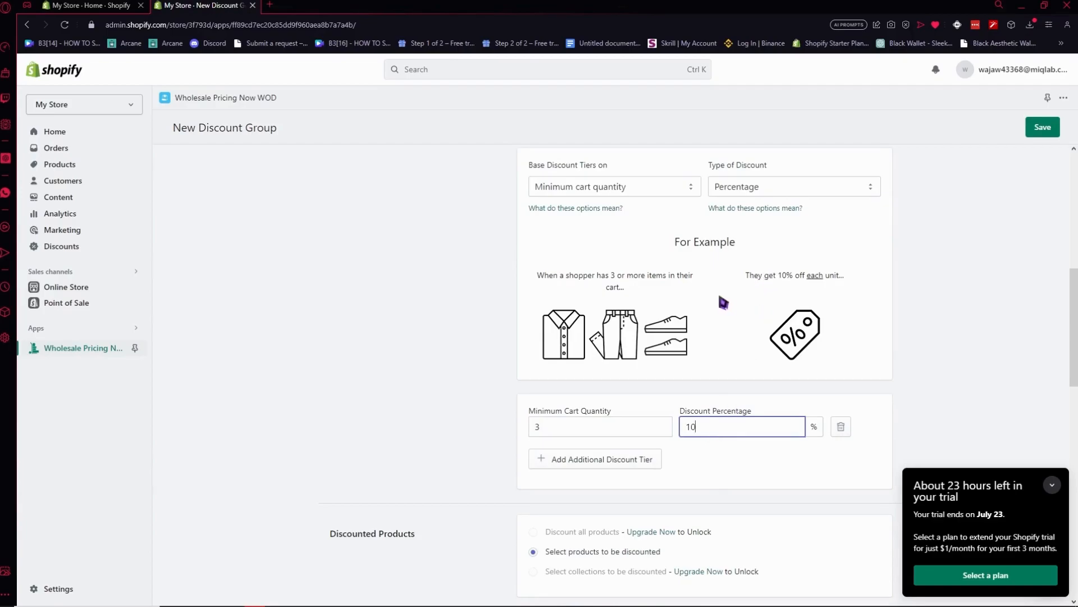
Keep the discount limited to selected products and add SUNGLASS PREMIUM BY TK as the discounted product.
{"action": "scroll", "coordinate": [659, 323], "scroll_direction": "down", "scroll_amount": 2}
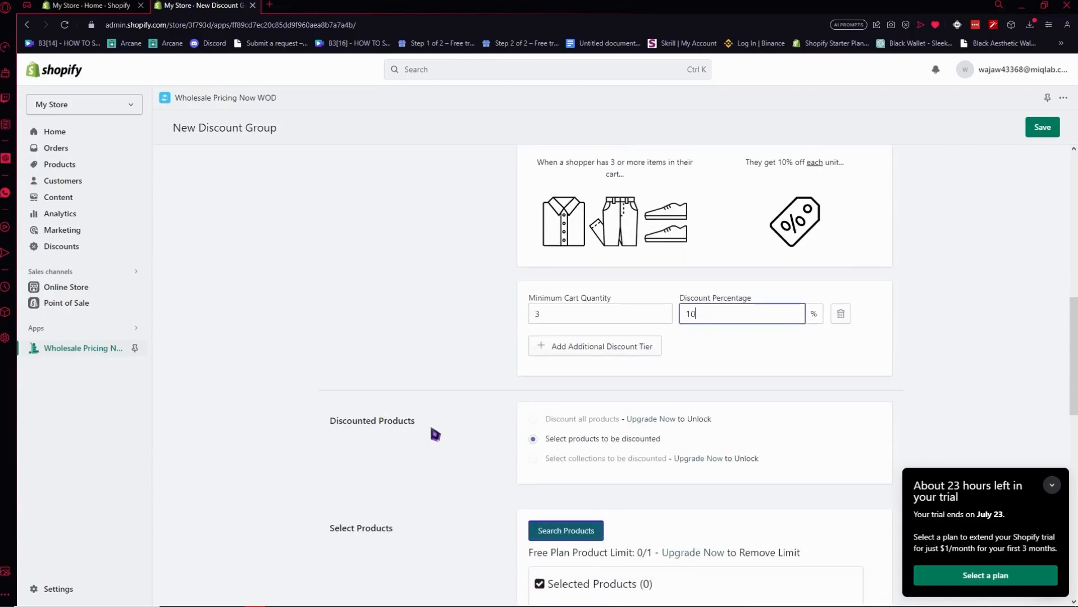
{"action": "left_click_drag", "start_coordinate": [560, 439], "coordinate": [668, 438]}
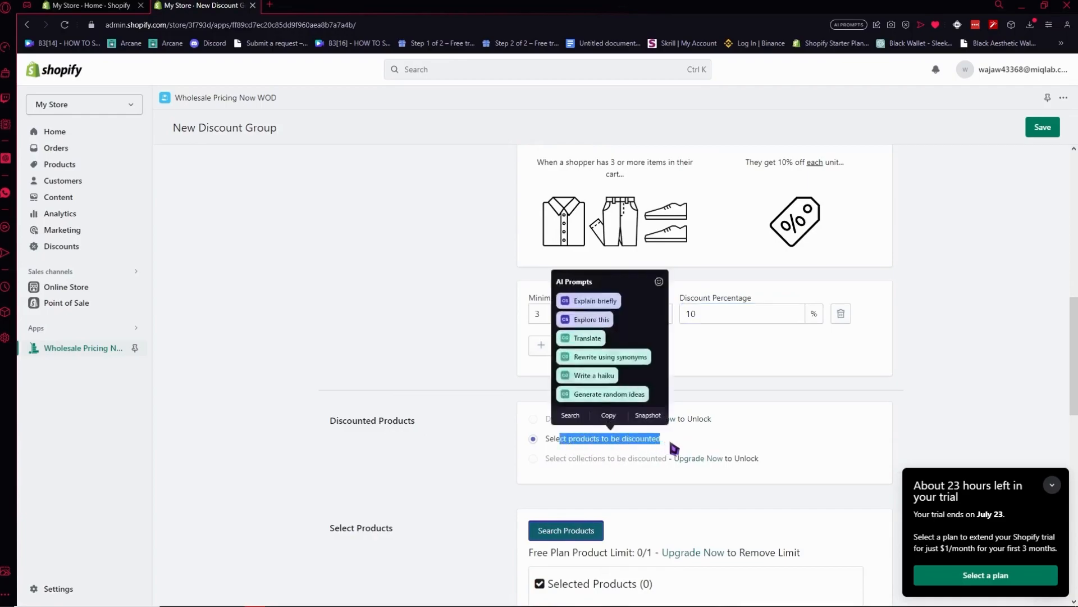
{"action": "left_click", "coordinate": [629, 438]}
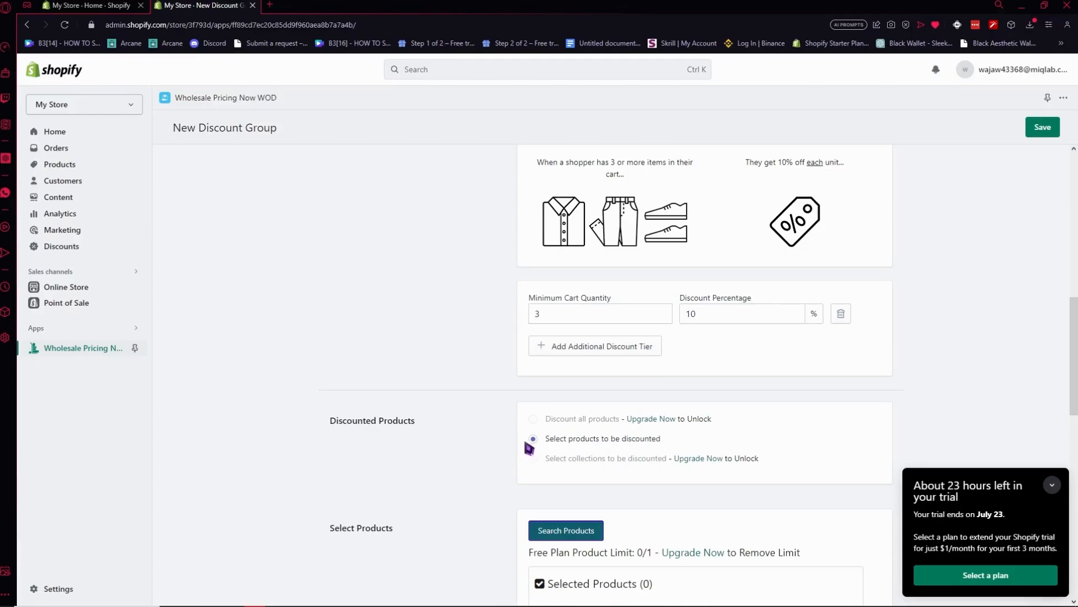
{"action": "scroll", "coordinate": [524, 449], "scroll_direction": "down", "scroll_amount": 4}
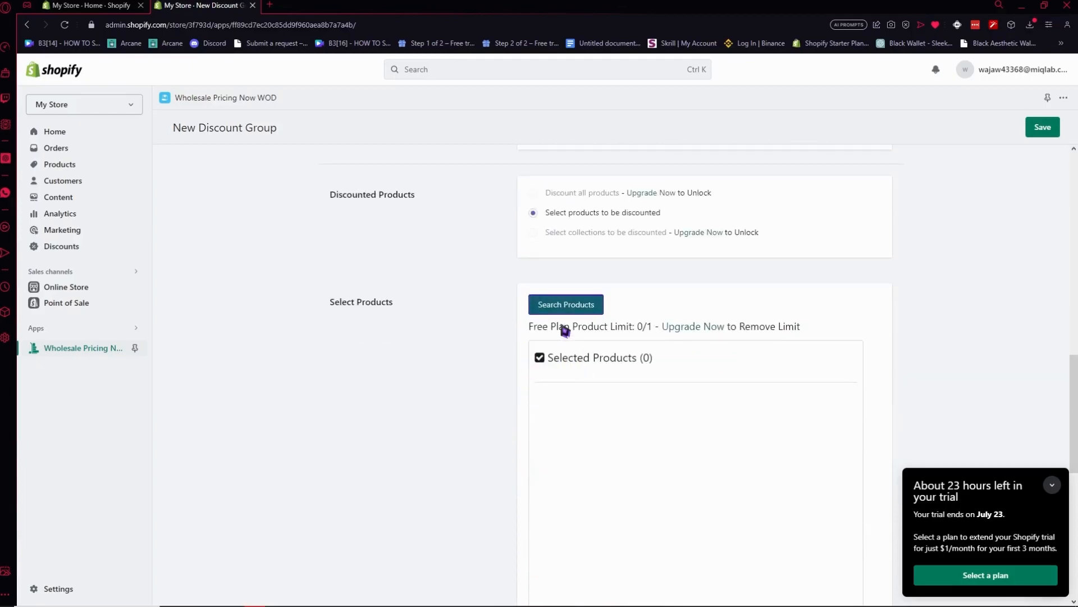
{"action": "scroll", "coordinate": [634, 422], "scroll_direction": "down", "scroll_amount": 2}
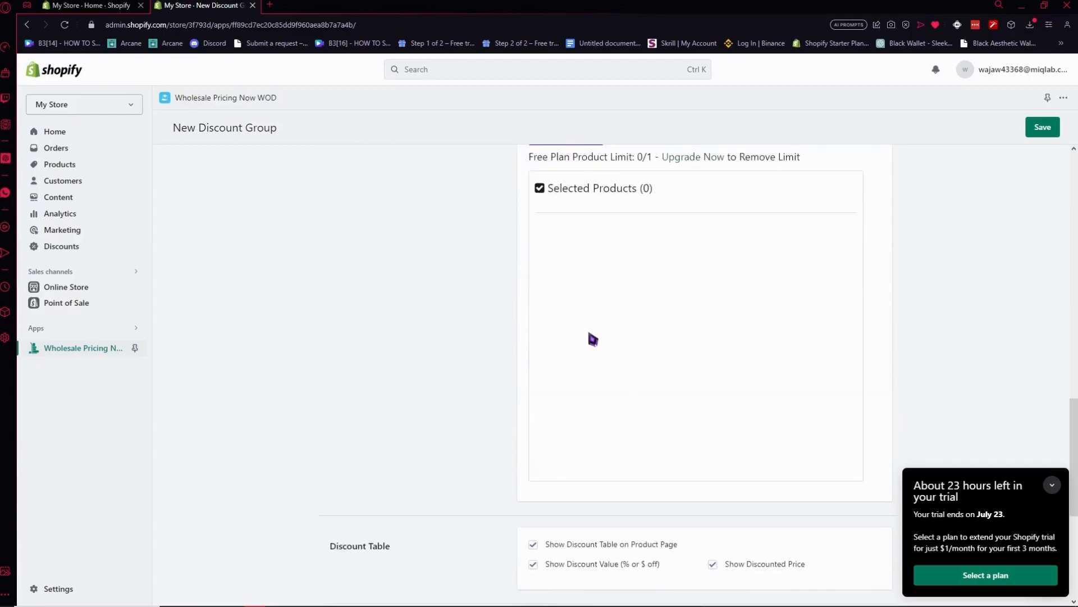
{"action": "scroll", "coordinate": [543, 291], "scroll_direction": "up", "scroll_amount": 1}
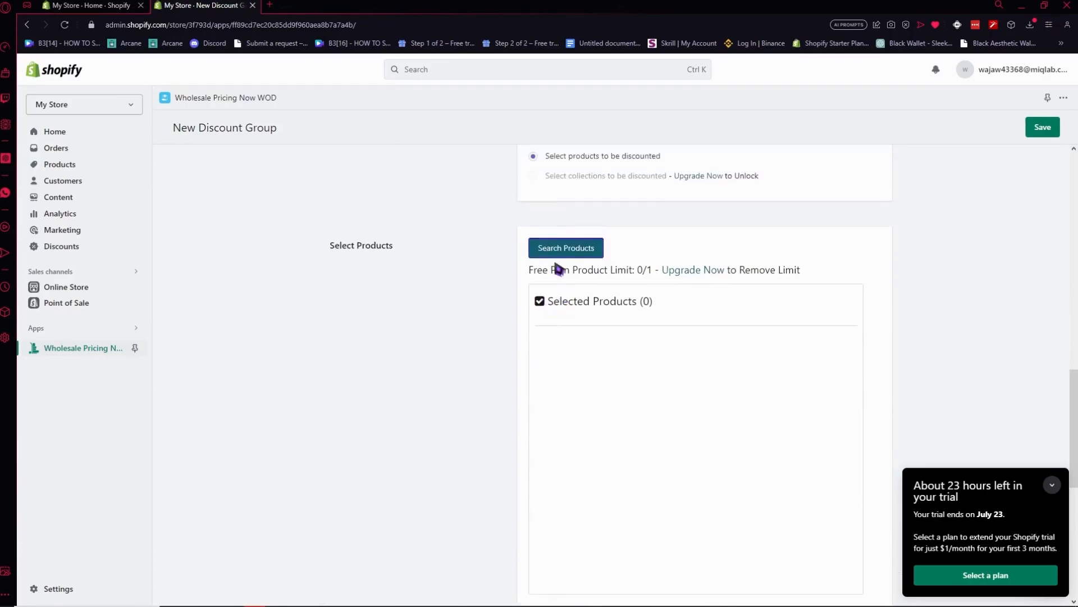
{"action": "left_click", "coordinate": [567, 250]}
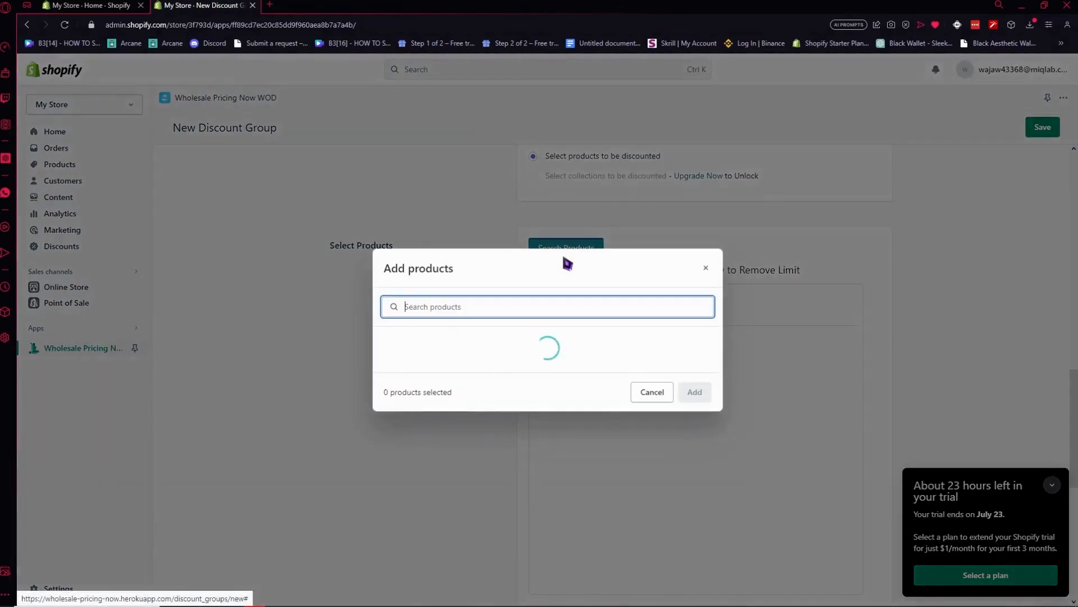
{"action": "left_click", "coordinate": [434, 274]}
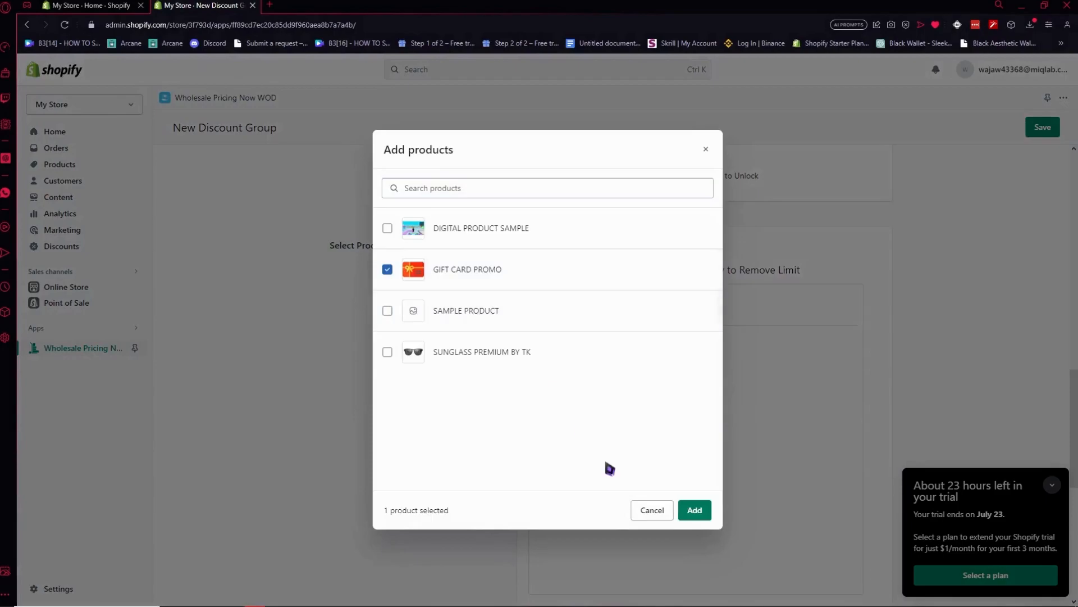
{"action": "left_click", "coordinate": [445, 351]}
{"action": "left_click", "coordinate": [447, 281]}
{"action": "left_click", "coordinate": [691, 513]}
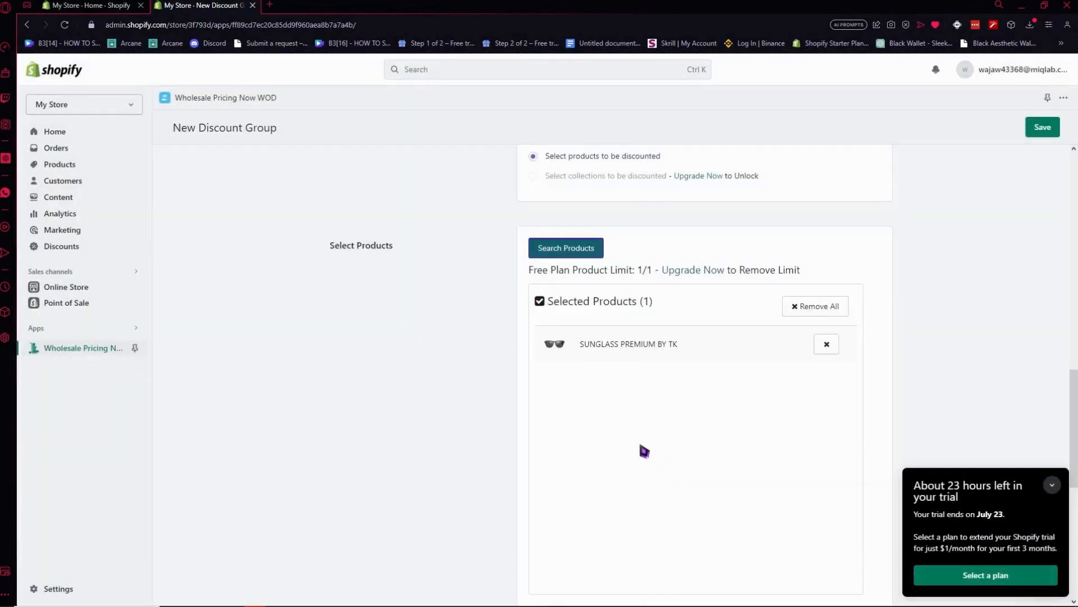
Review the discount table, shipping and tax options, keep their defaults, and save the discount group.
{"action": "scroll", "coordinate": [658, 308], "scroll_direction": "down", "scroll_amount": 2}
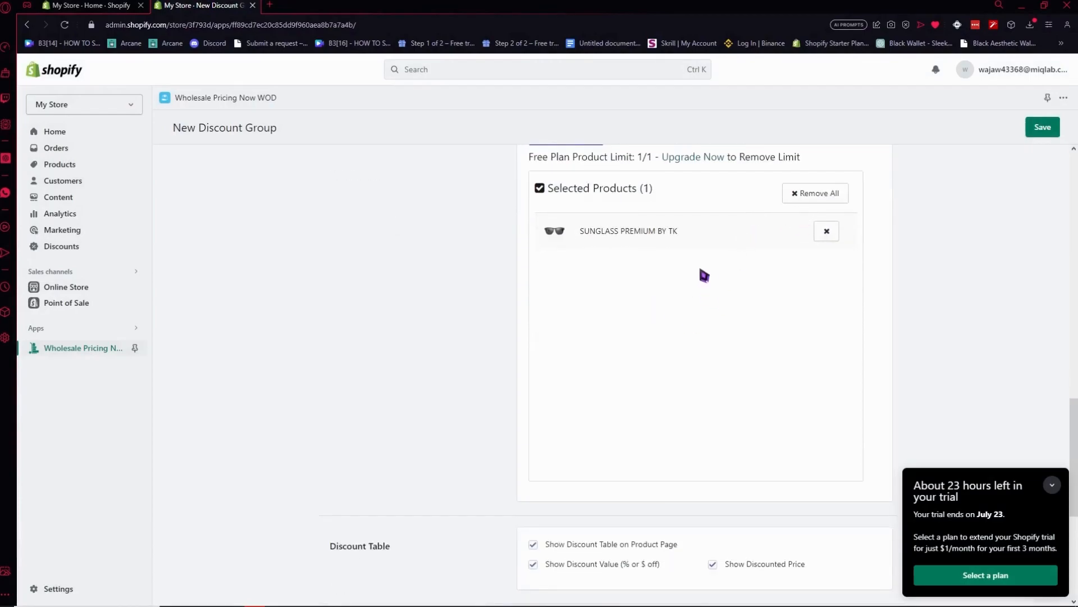
{"action": "scroll", "coordinate": [701, 271], "scroll_direction": "down", "scroll_amount": 5}
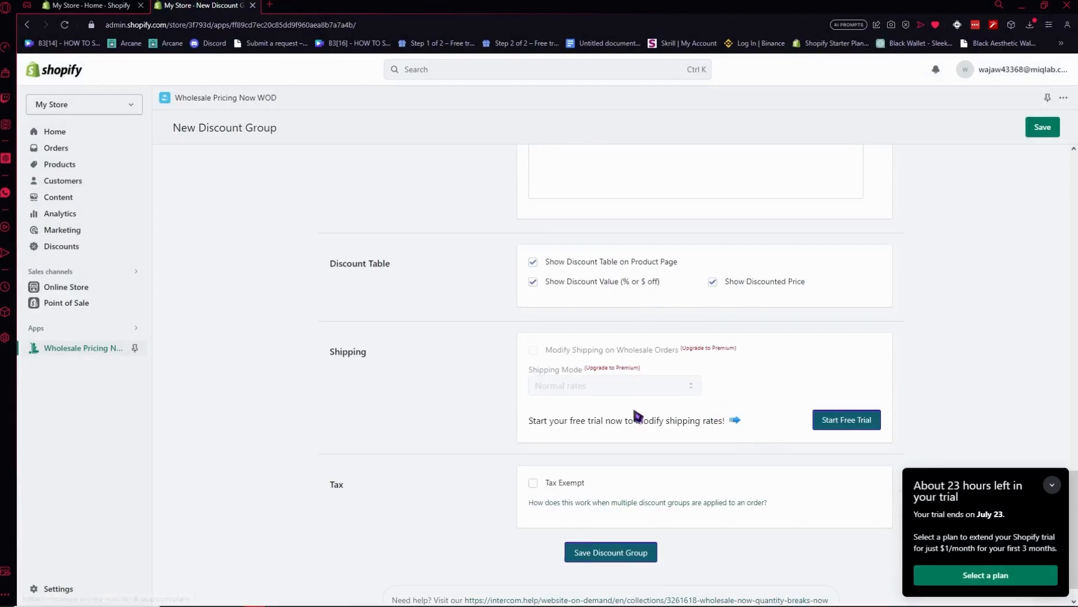
{"action": "left_click_drag", "start_coordinate": [544, 427], "coordinate": [684, 437]}
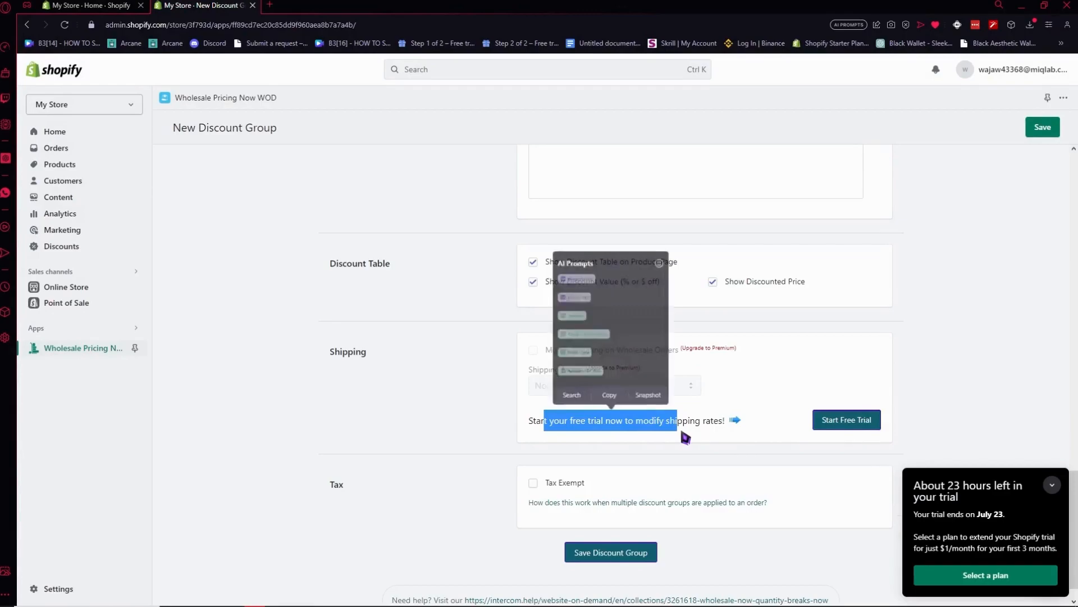
{"action": "left_click", "coordinate": [696, 435]}
{"action": "scroll", "coordinate": [669, 435], "scroll_direction": "down", "scroll_amount": 1}
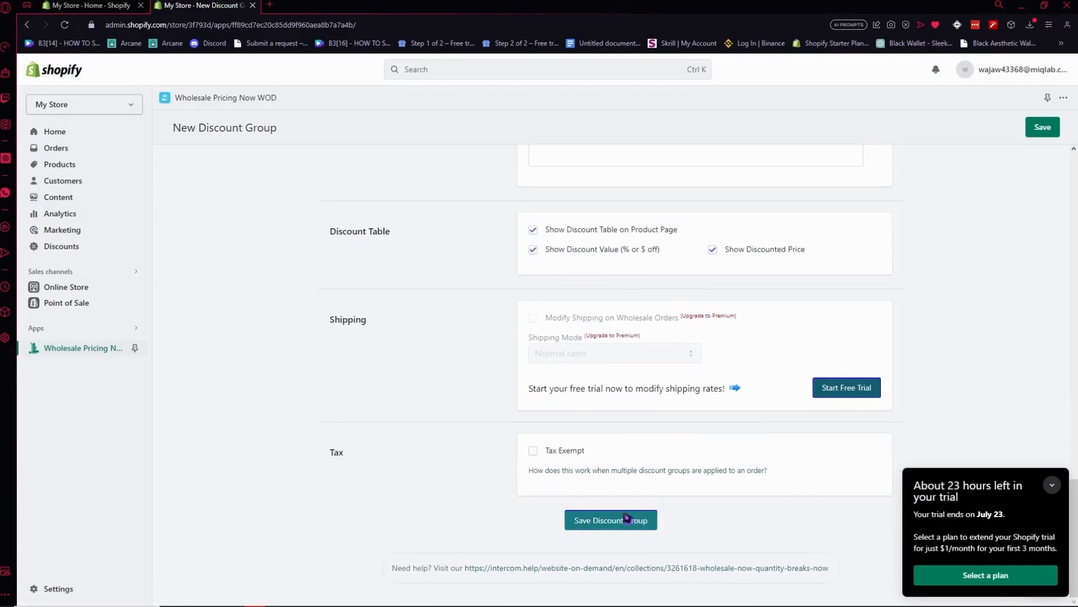
{"action": "left_click", "coordinate": [591, 522]}
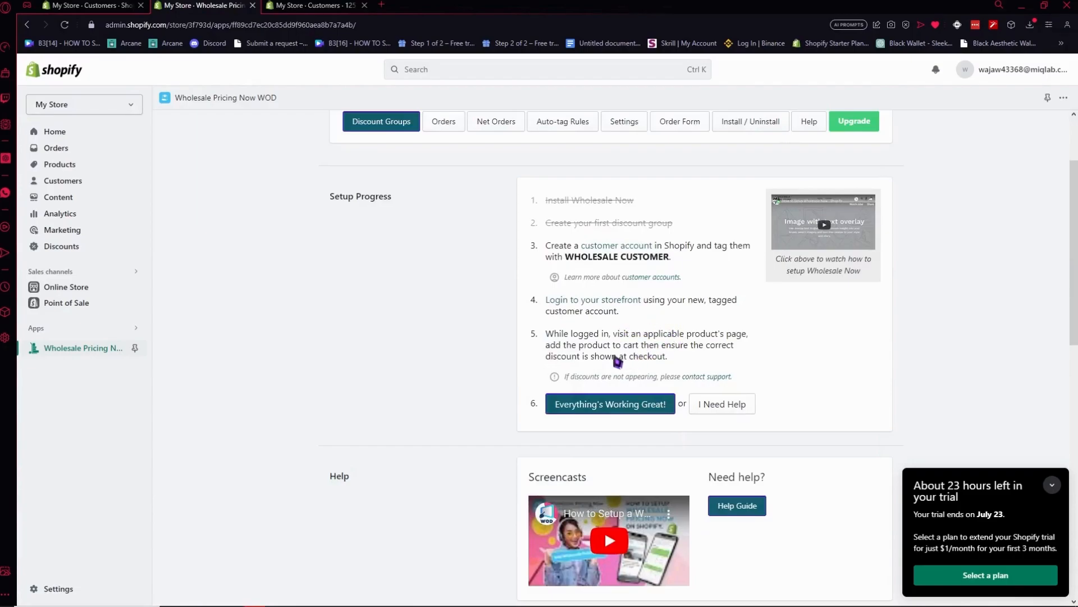
Read the setup progress instructions on logging in to the storefront and checking the discount at checkout.
{"action": "left_click_drag", "start_coordinate": [569, 334], "coordinate": [623, 345]}
{"action": "left_click", "coordinate": [658, 346]}
{"action": "scroll", "coordinate": [587, 309], "scroll_direction": "up", "scroll_amount": 1}
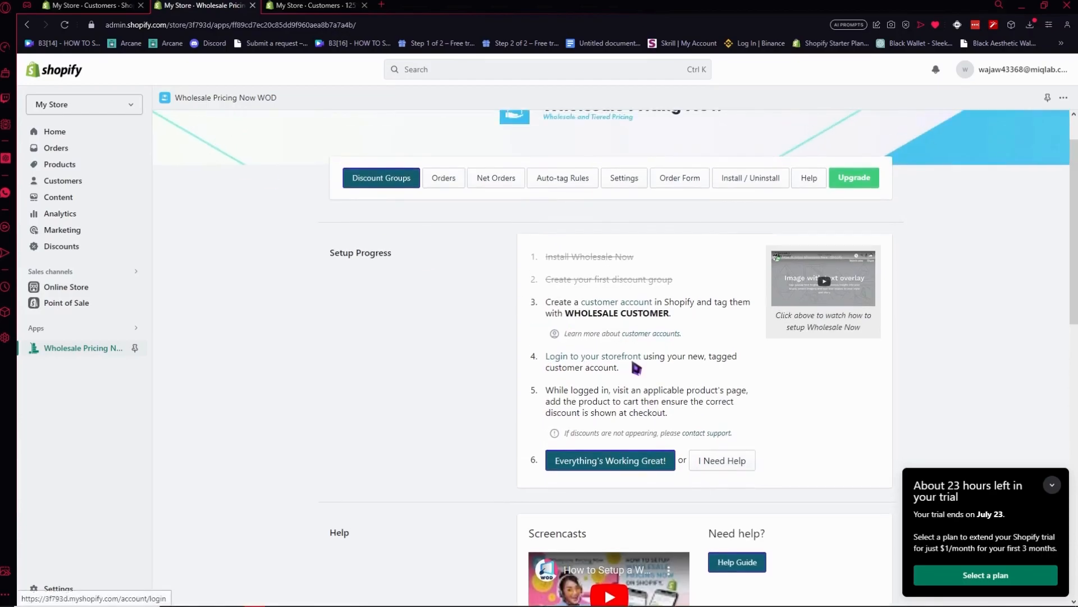